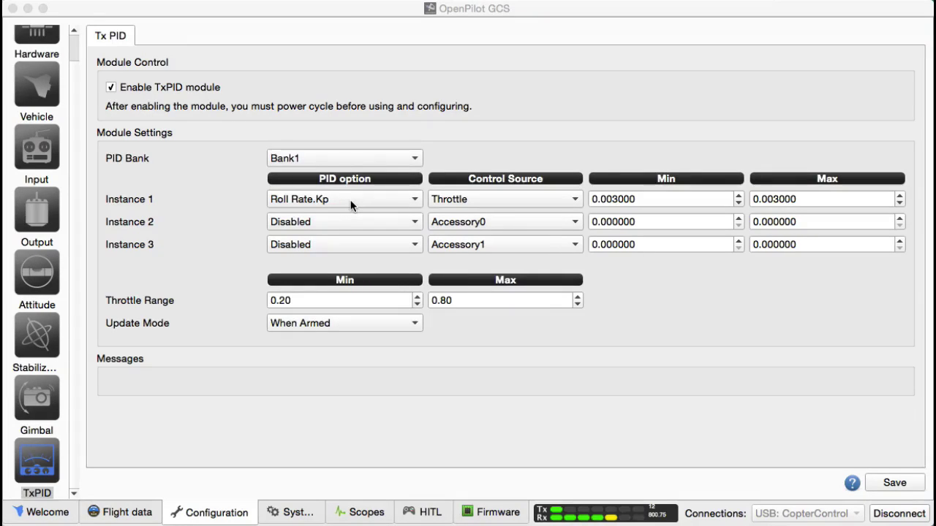
Step: Set TxPID Instance 1 to use Accessory2 as its control source with a maximum value of 0.02
click(505, 199)
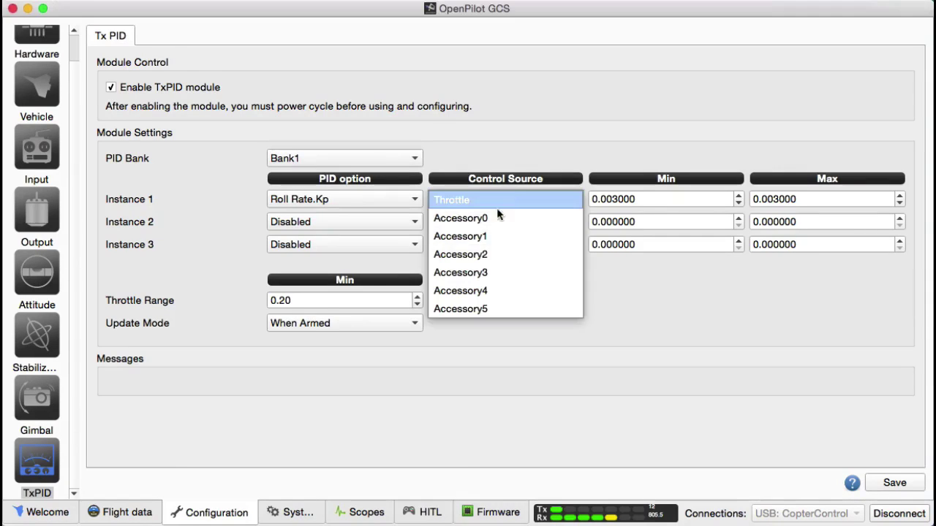
click(489, 256)
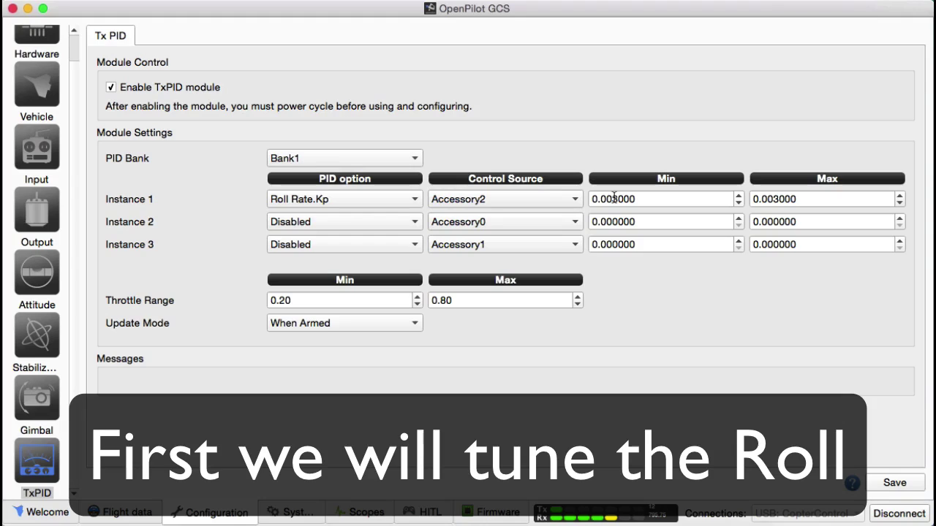
mouse_move(613, 195)
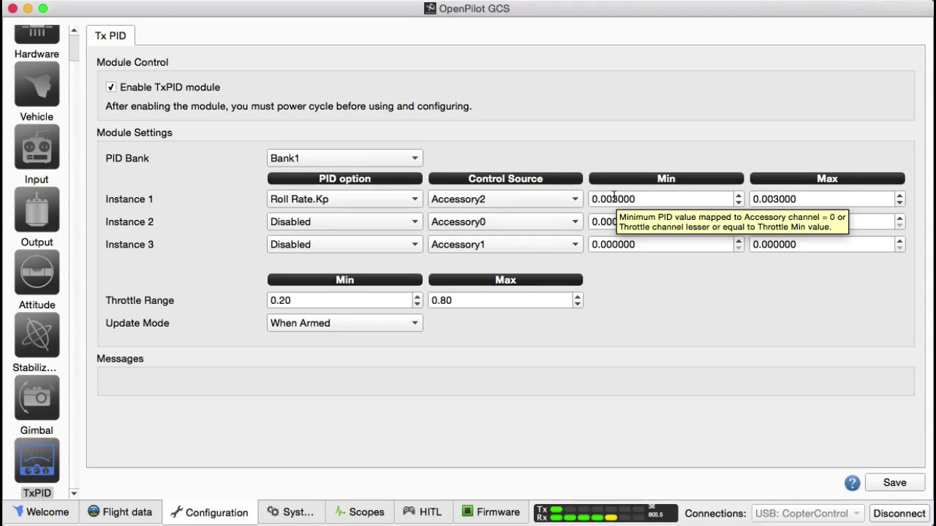
click(773, 199)
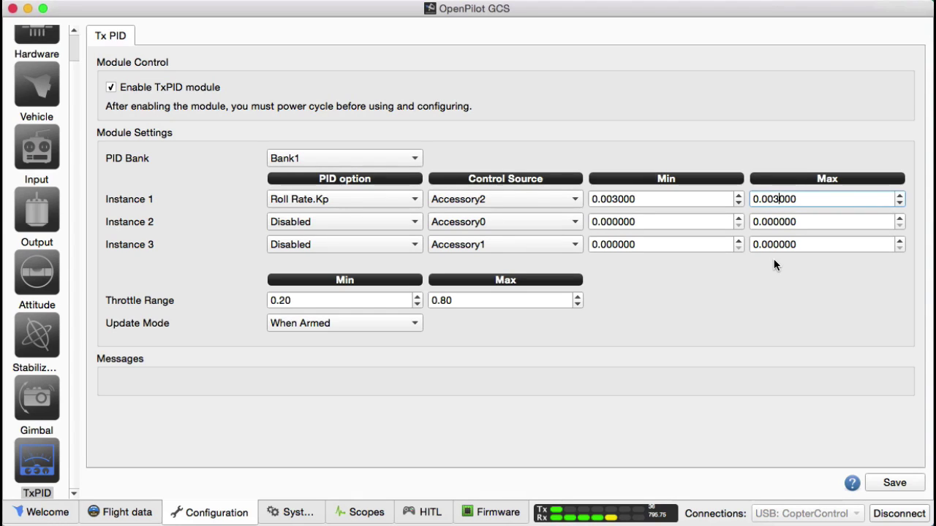
key(BackSpace)
text(0)
key(Left)
key(BackSpace)
text(2)
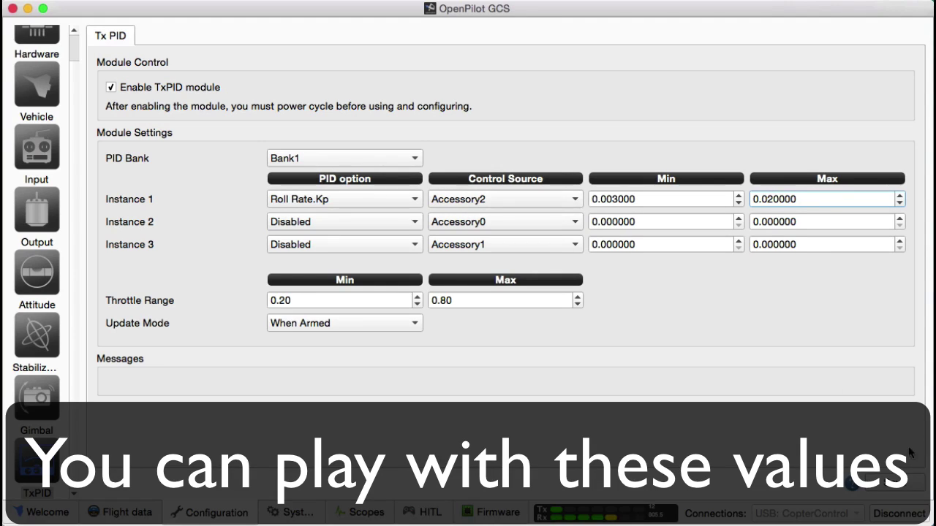
key(Return)
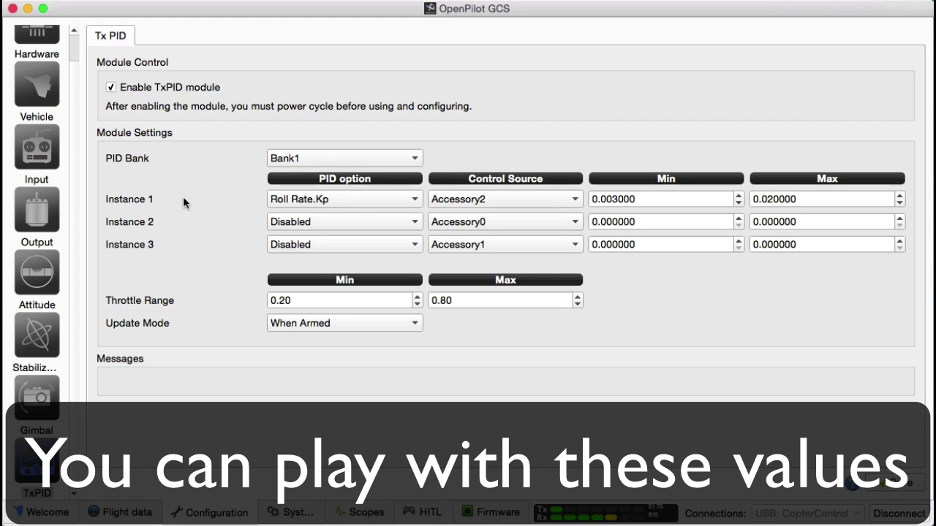
Step: Configure the Accessory2 RC input as PPM on Chan 7
click(28, 152)
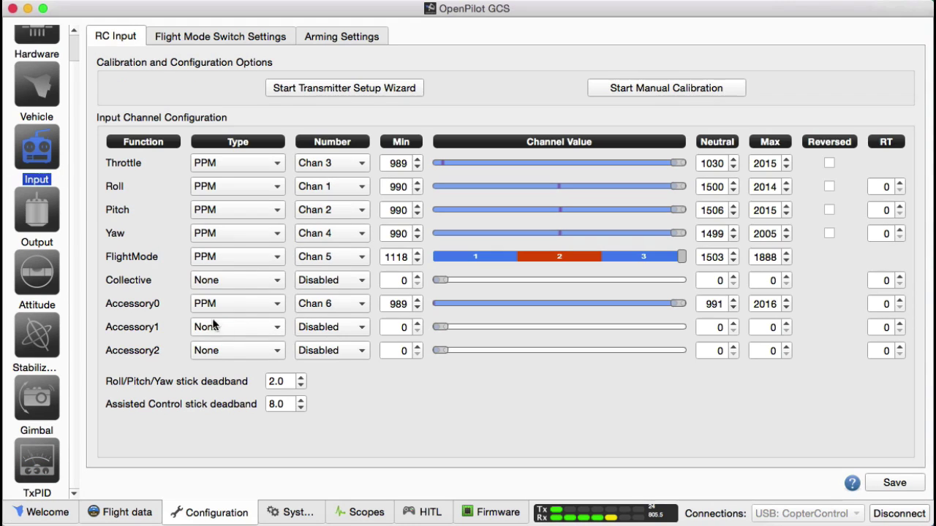
click(219, 352)
click(232, 240)
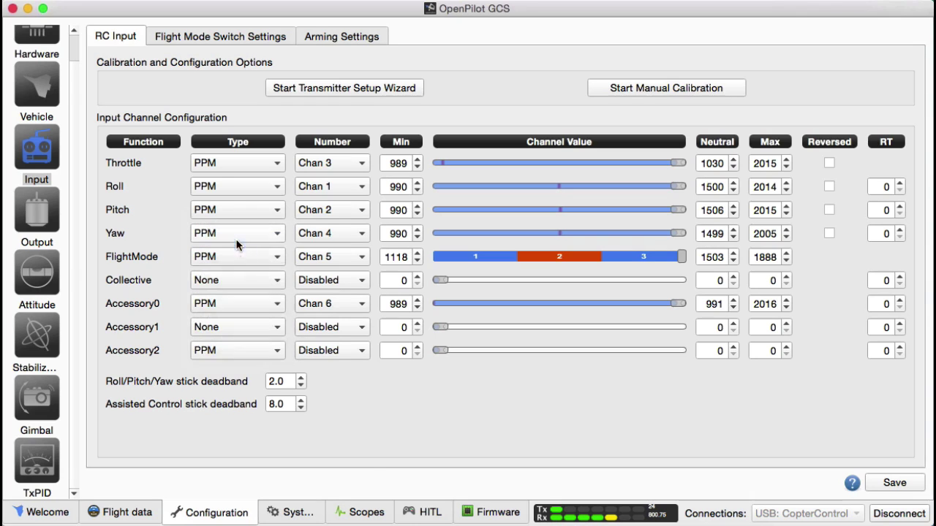
click(337, 349)
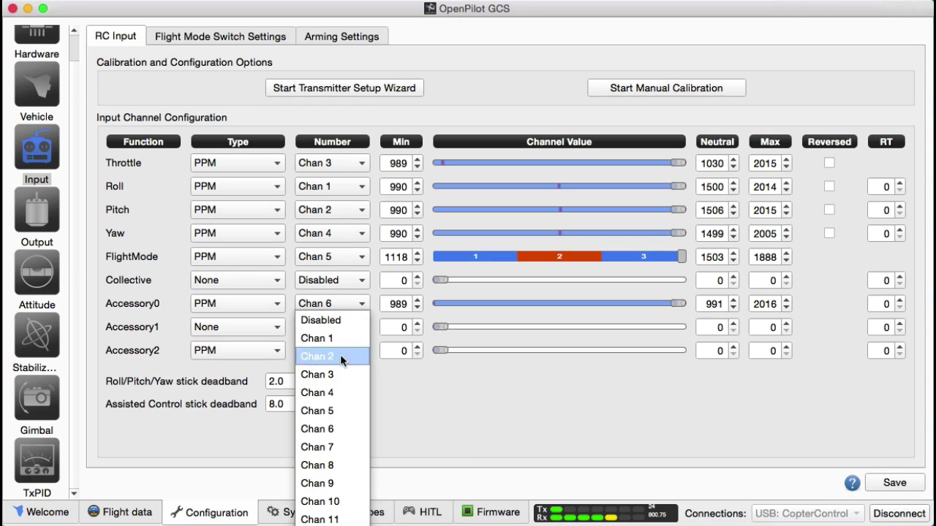
click(336, 447)
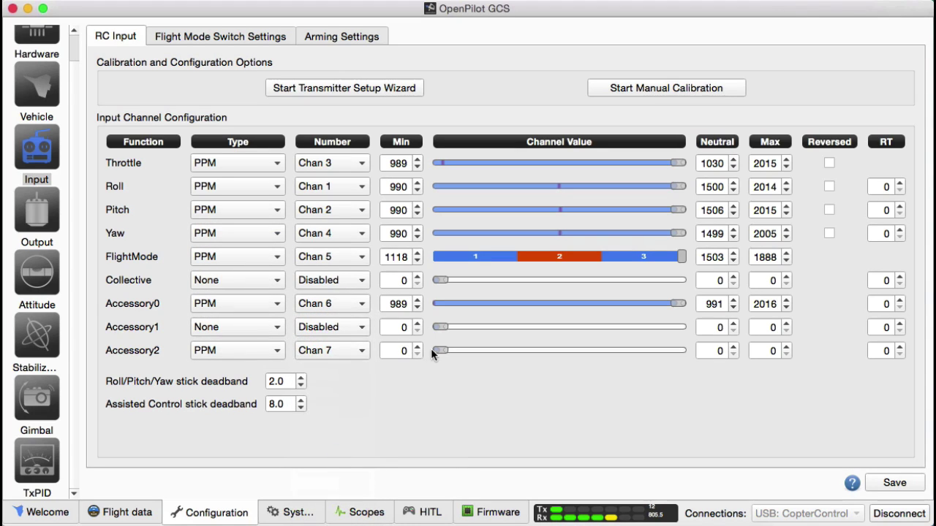
Step: Start manual calibration of the RC input channels and acknowledge the safety notice
mouse_move(635, 158)
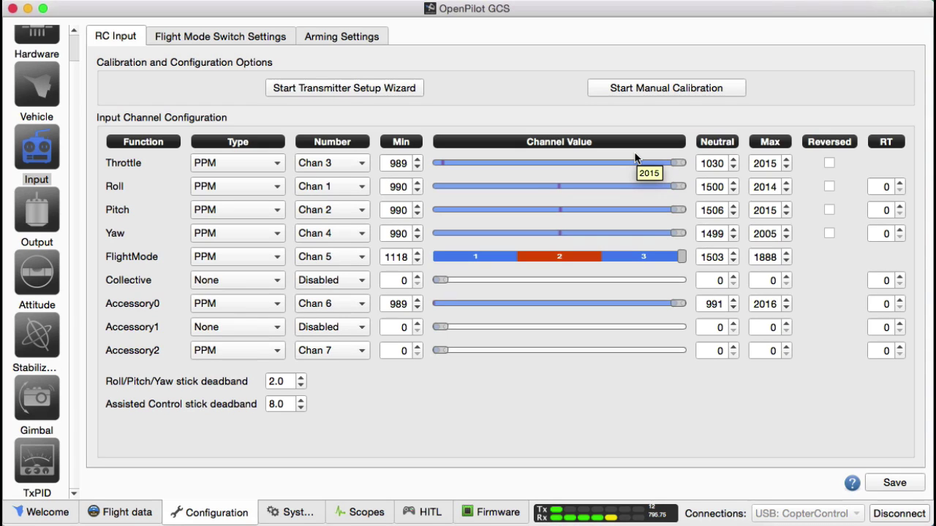
click(623, 88)
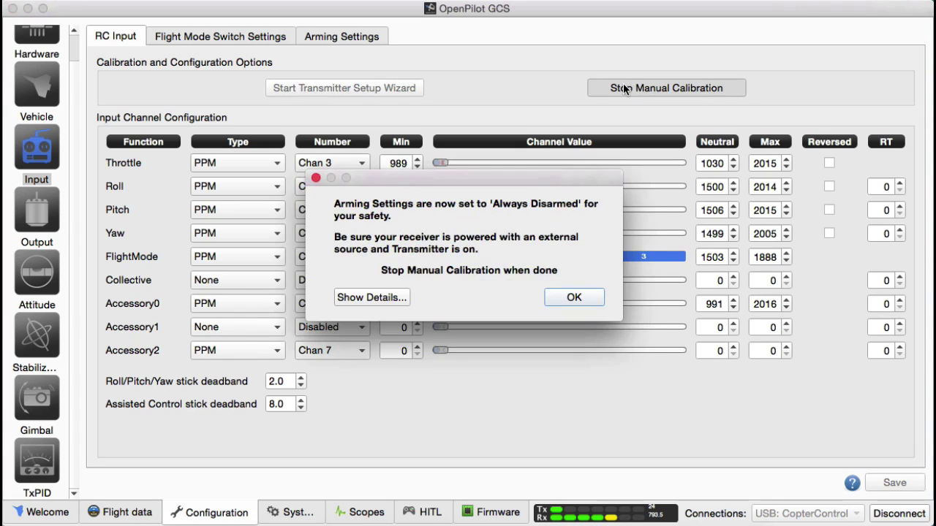
click(571, 298)
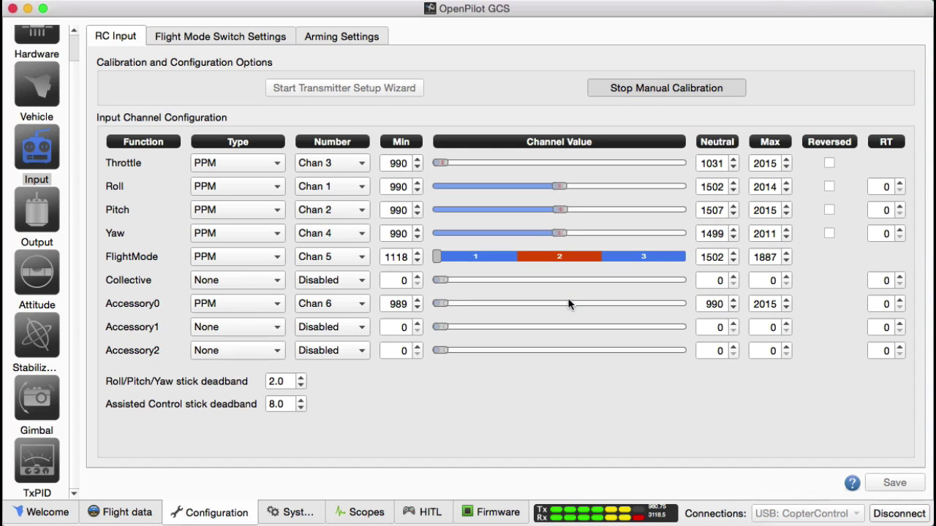
Step: Try to reassign Accessory2's type and channel number during calibration, and stop the manual calibration
click(238, 352)
key(Escape)
click(328, 352)
click(382, 402)
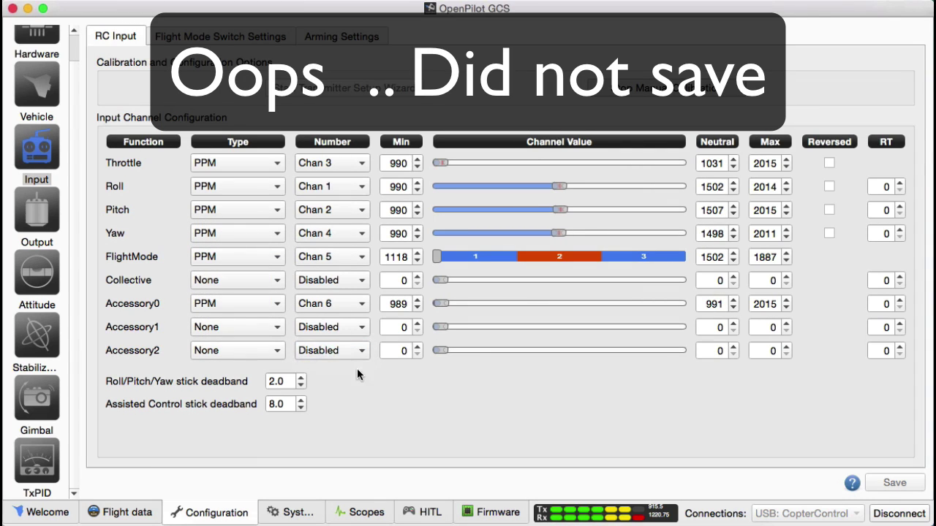
click(257, 355)
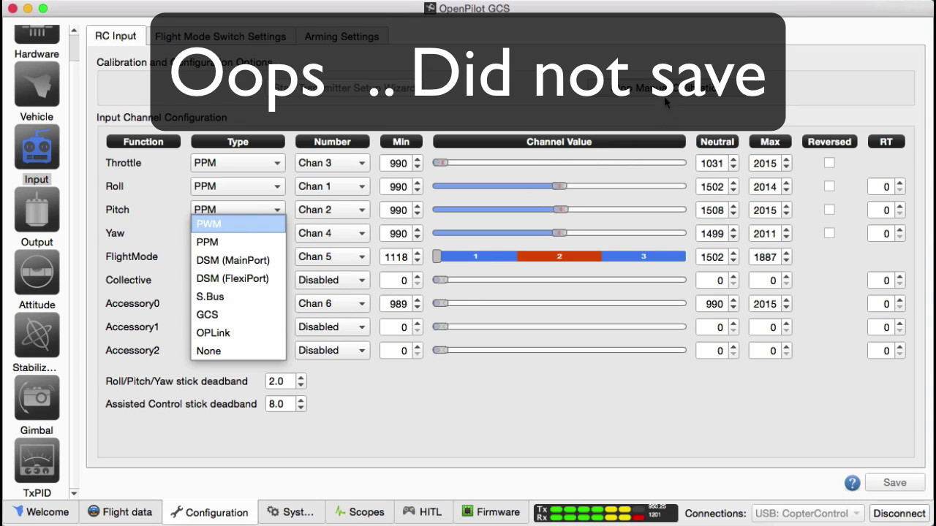
key(Escape)
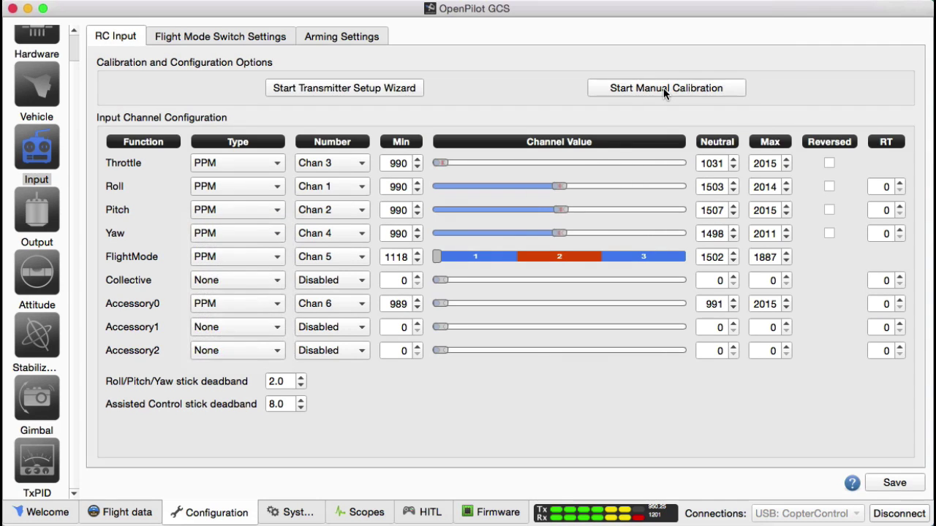
Step: Set the Accessory2 input to type PPM on Chan 7 and save the input configuration
click(237, 348)
click(247, 236)
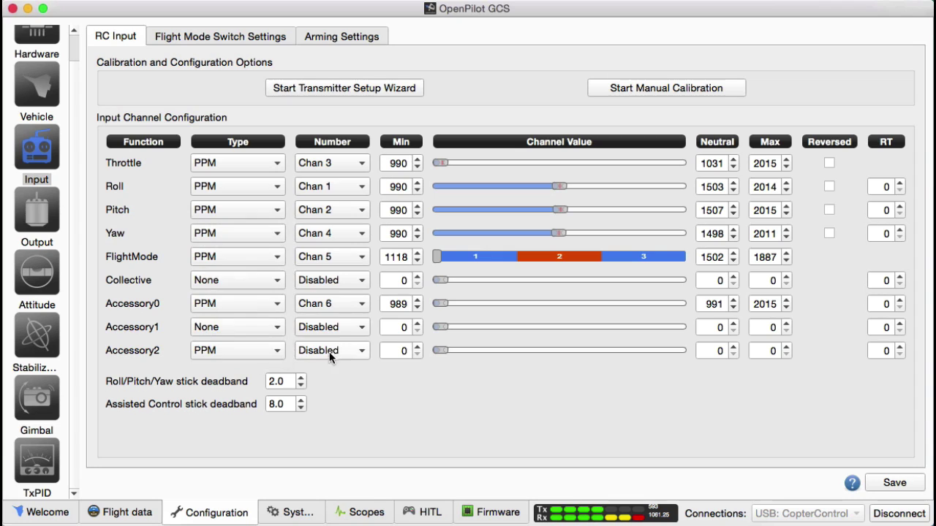
click(328, 350)
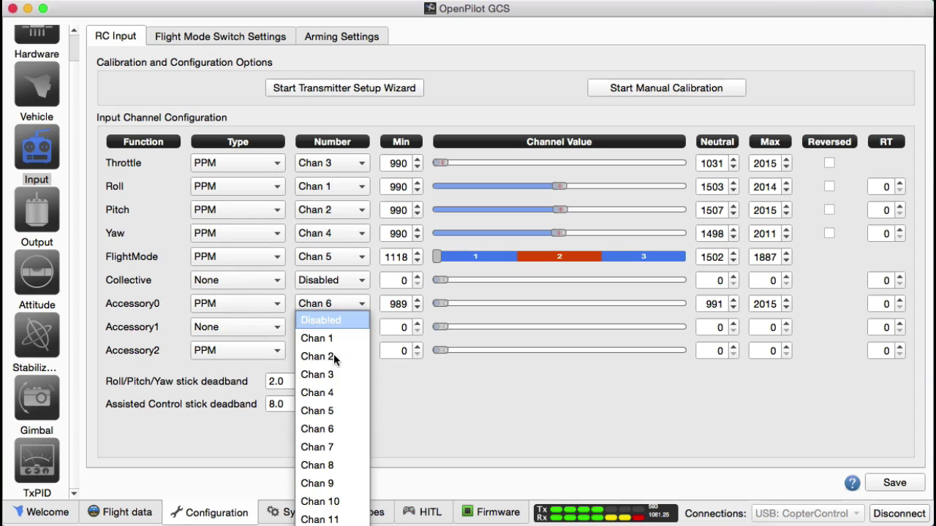
click(348, 446)
click(892, 483)
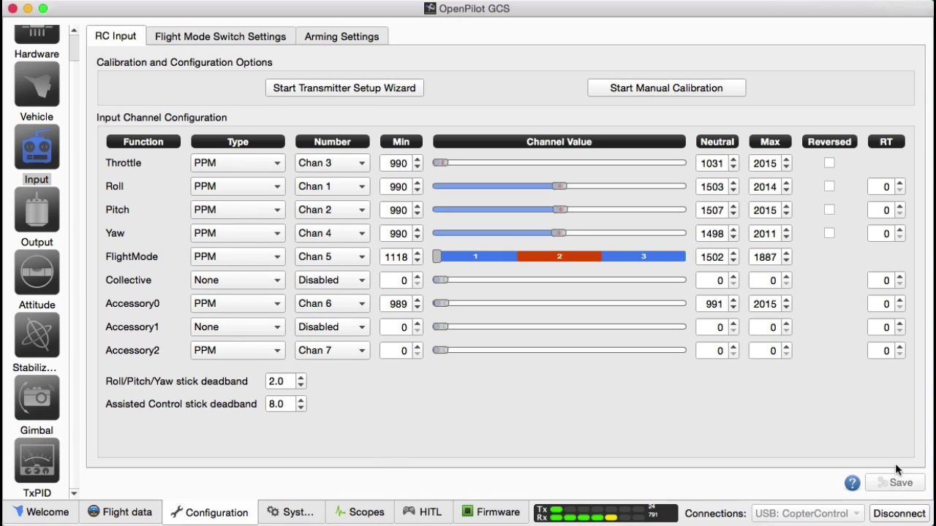
Step: Manually calibrate the RC input channels, including Accessory2, and save the calibration
click(673, 88)
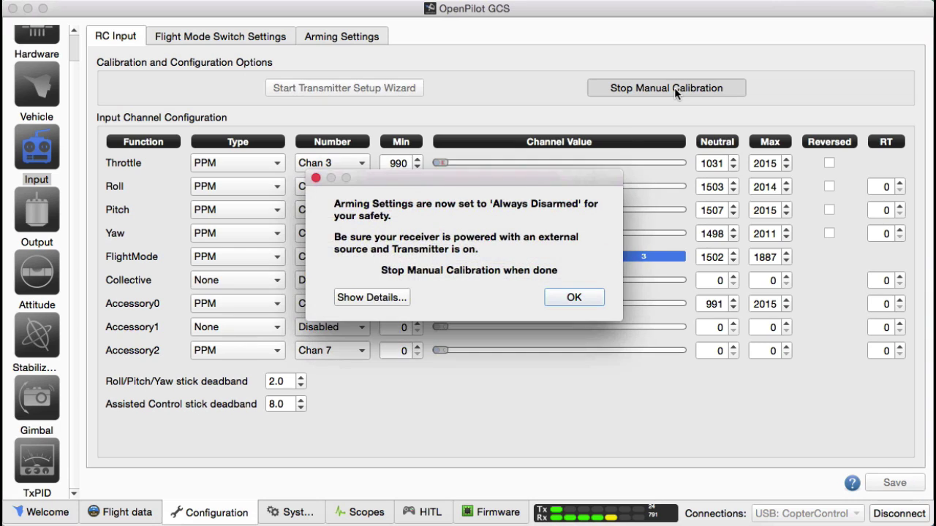
click(574, 296)
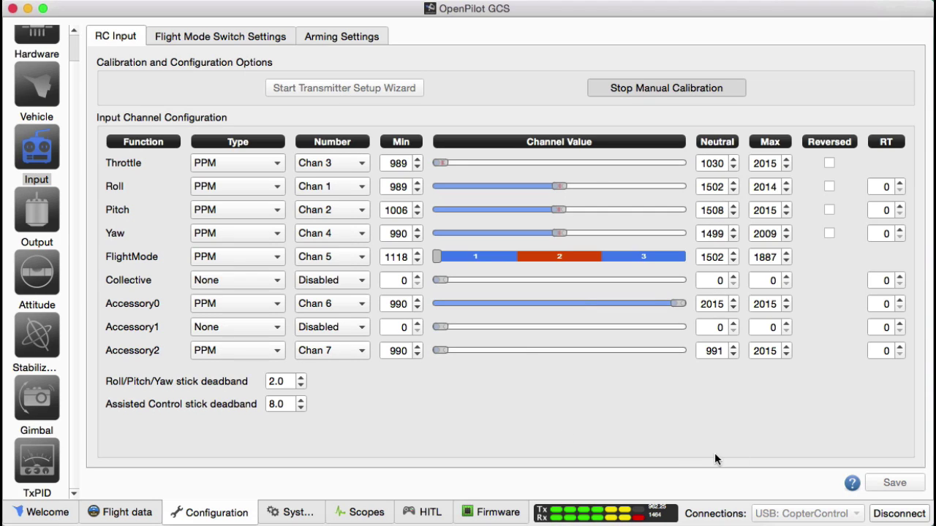
click(649, 84)
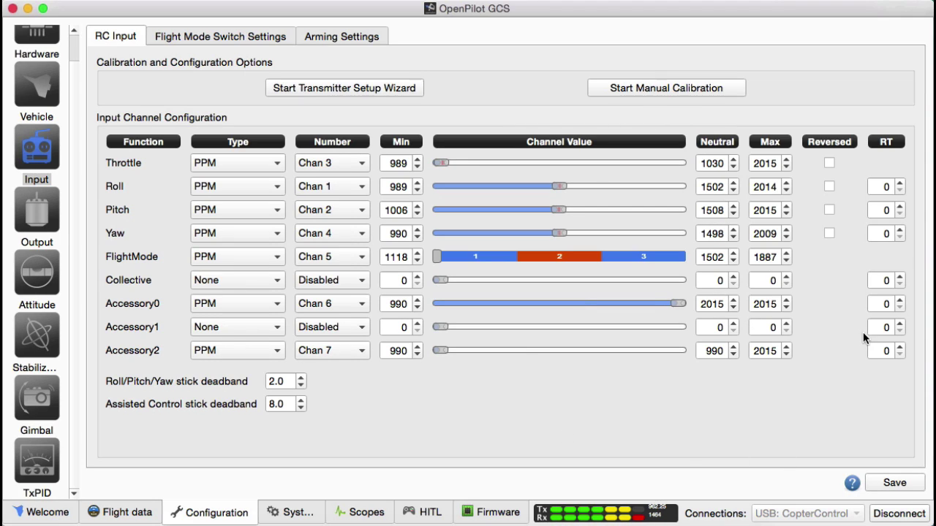
click(889, 484)
Step: Set Stabilized 2 to Rattitude for roll and pitch, AxisLock for yaw and CruiseControl for thrust, and save the flight mode settings
click(201, 37)
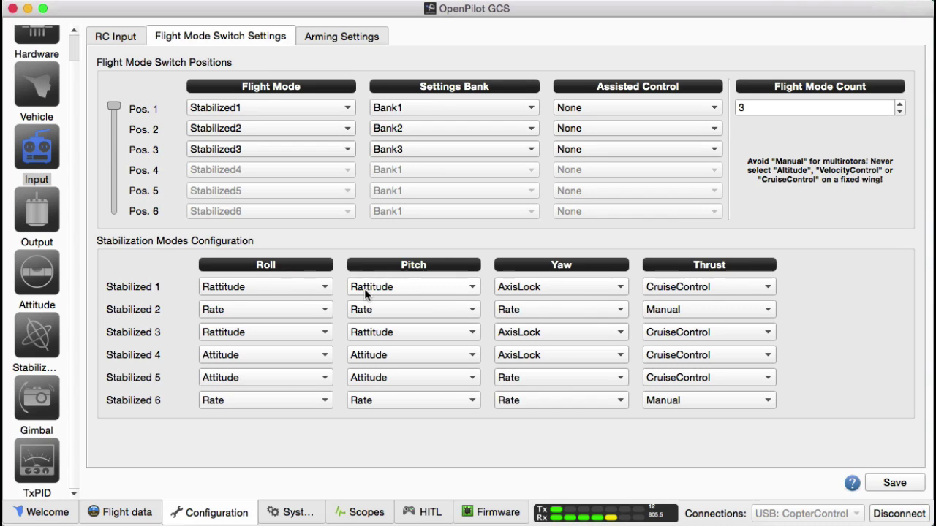
click(277, 313)
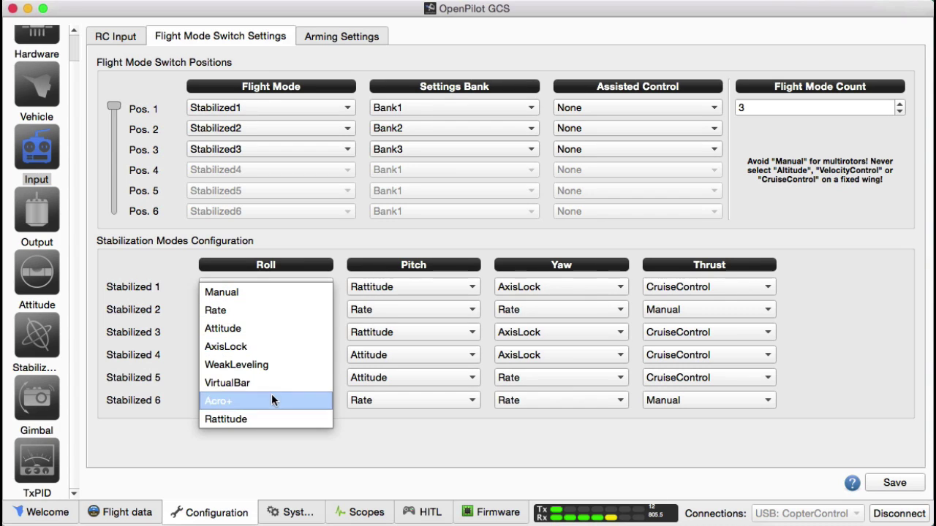
click(275, 416)
click(381, 307)
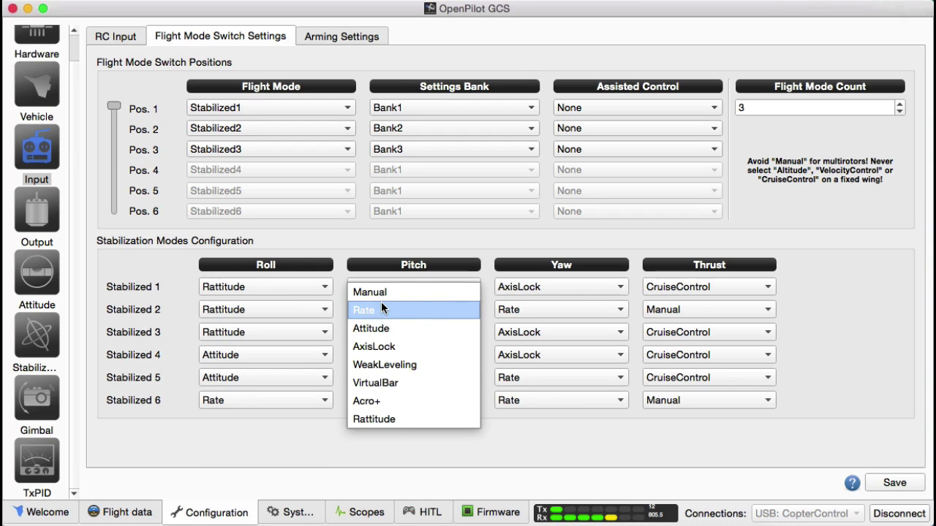
click(397, 419)
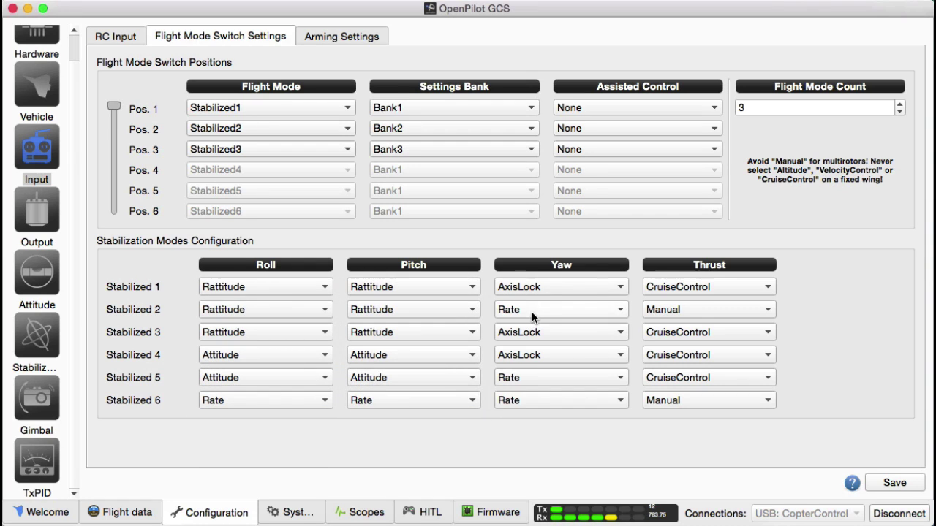
click(531, 311)
click(533, 328)
click(658, 310)
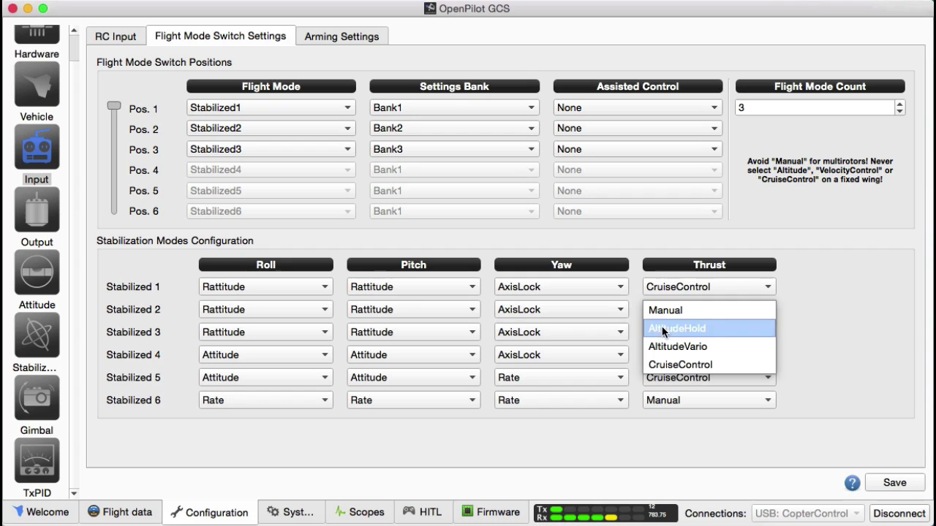
click(665, 364)
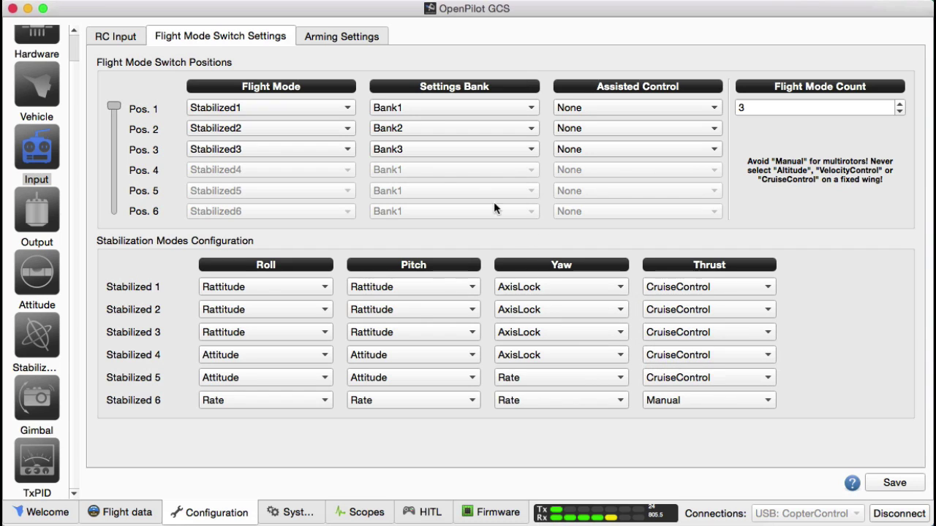
click(894, 482)
Step: Set the airframe arming gesture to Yaw Right and save the arming settings
click(335, 34)
click(329, 91)
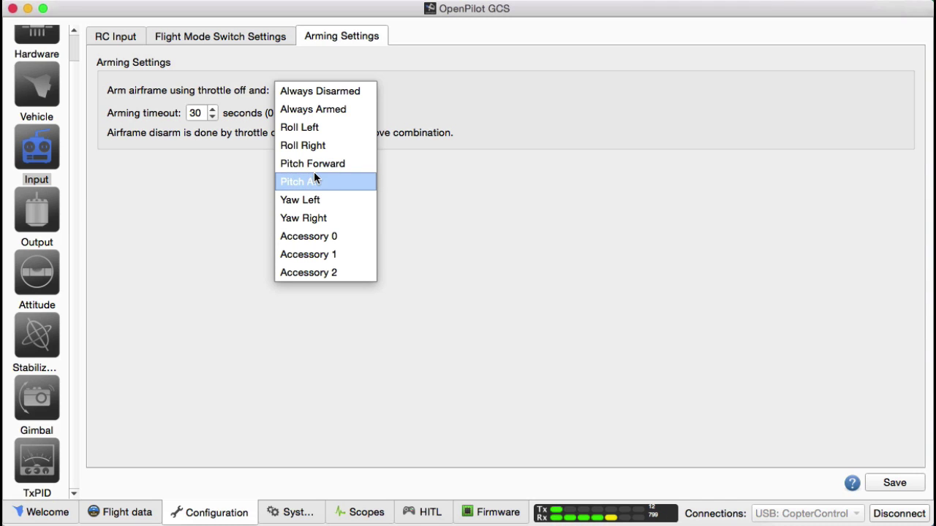
click(318, 217)
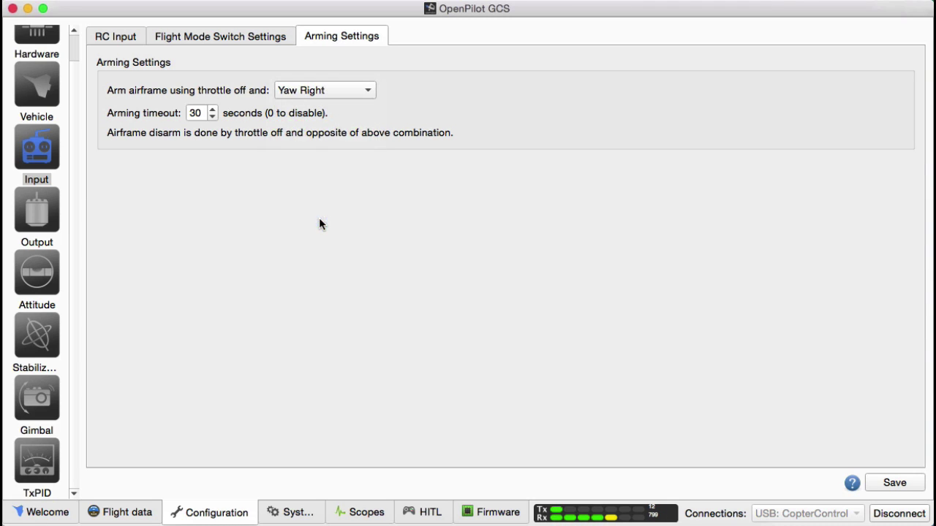
click(898, 487)
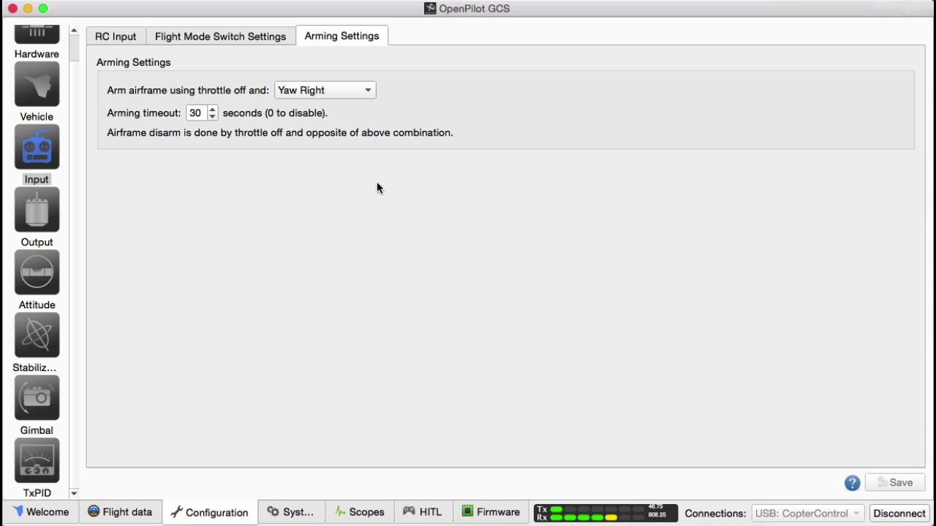
Step: Check the Accessory2 channel value in the RC input configuration and view the advanced stabilization settings for Settings Bank 1
click(101, 38)
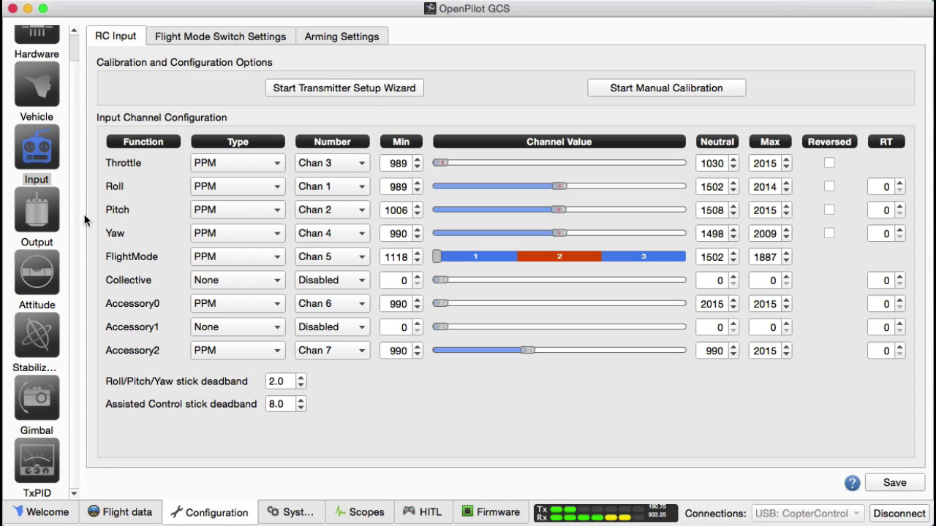
click(32, 462)
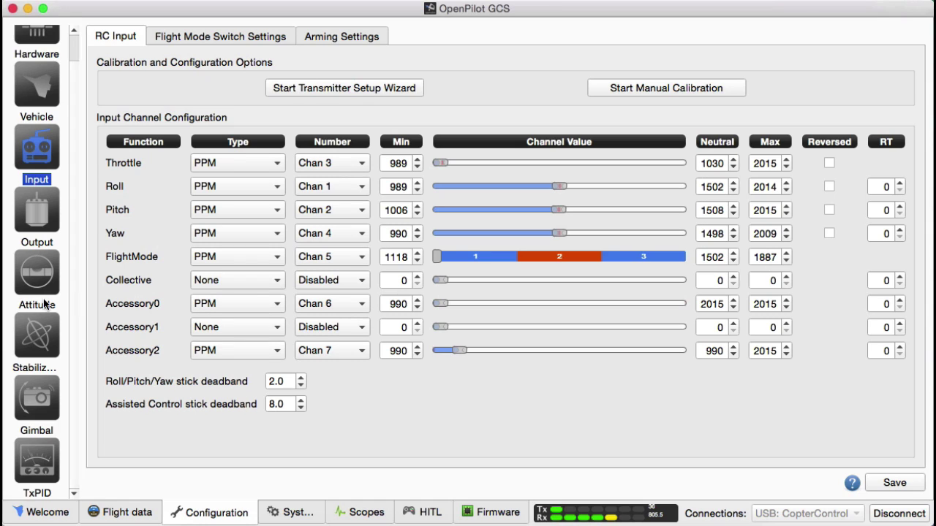
click(36, 276)
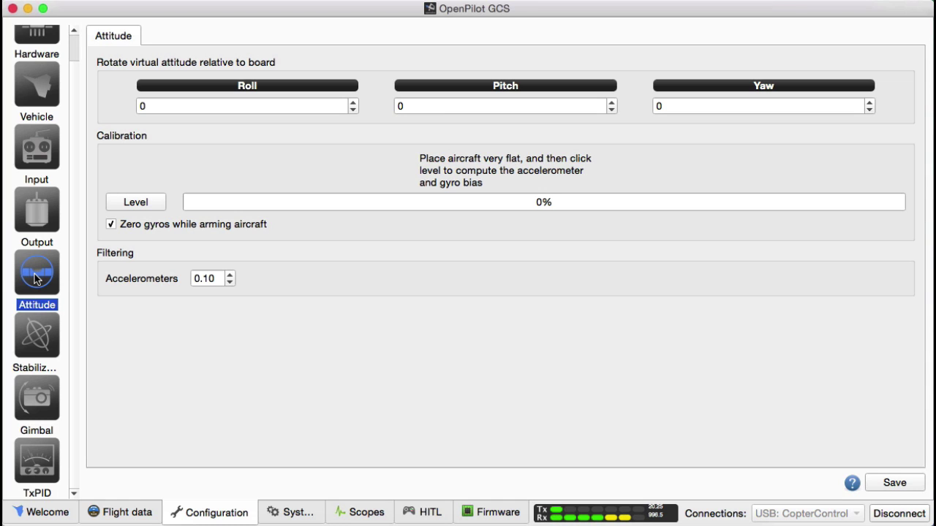
click(34, 339)
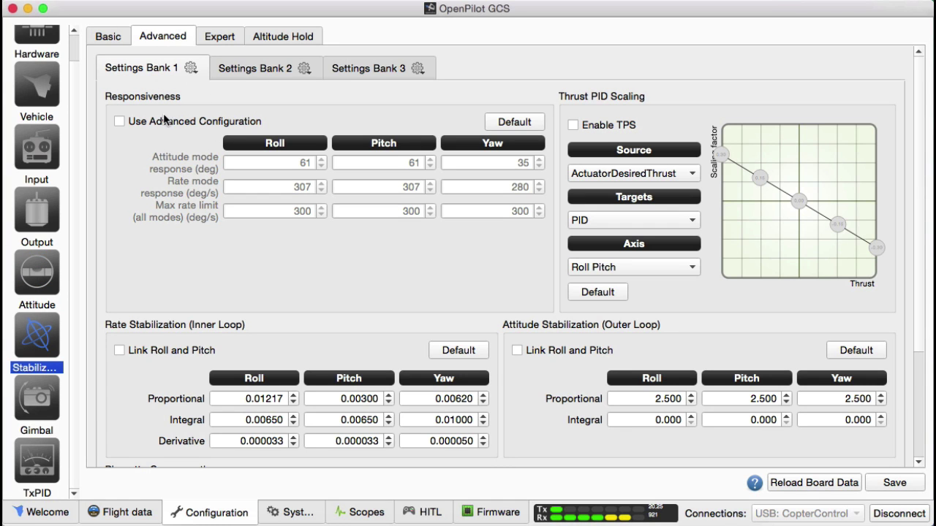
Step: Examine how the inner-loop Roll Proportional value in Settings Bank 1 responds to the Accessory2 control
right_click(255, 398)
click(240, 410)
scroll(239, 405, down, 10)
scroll(239, 404, up, 15)
scroll(239, 410, up, 8)
scroll(239, 409, down, 15)
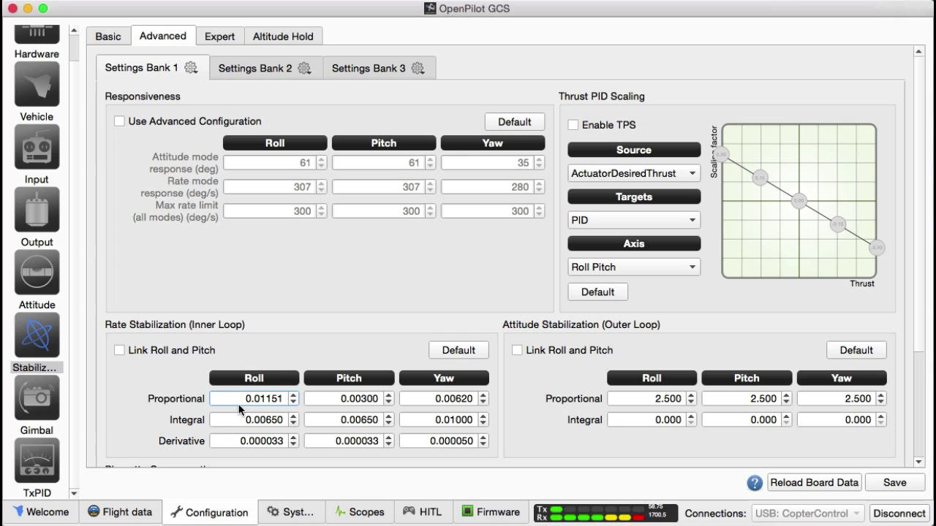
scroll(239, 409, up, 5)
scroll(239, 409, down, 5)
scroll(260, 402, down, 2)
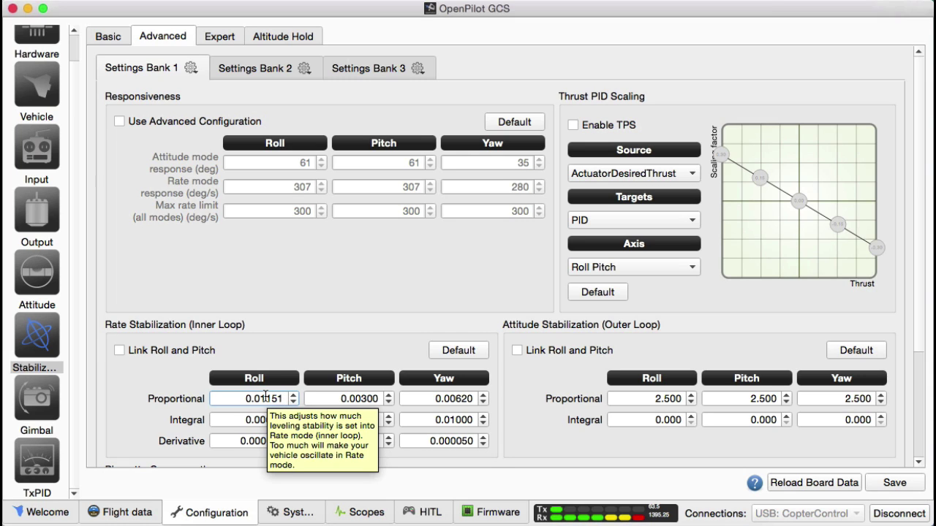
scroll(270, 398, up, 2)
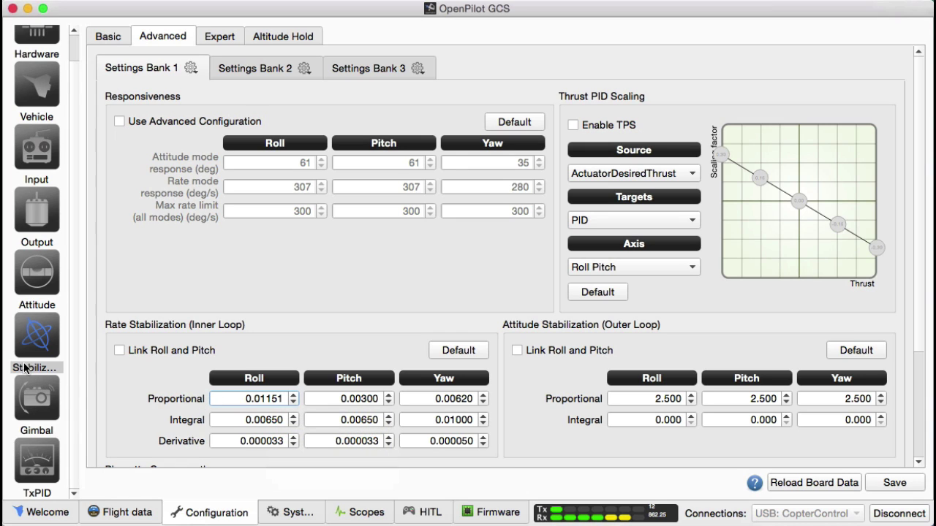
Step: Set the Max of TxPID Instance 1 for Roll Rate.Kp to 0.009 and save the TxPID settings
click(36, 462)
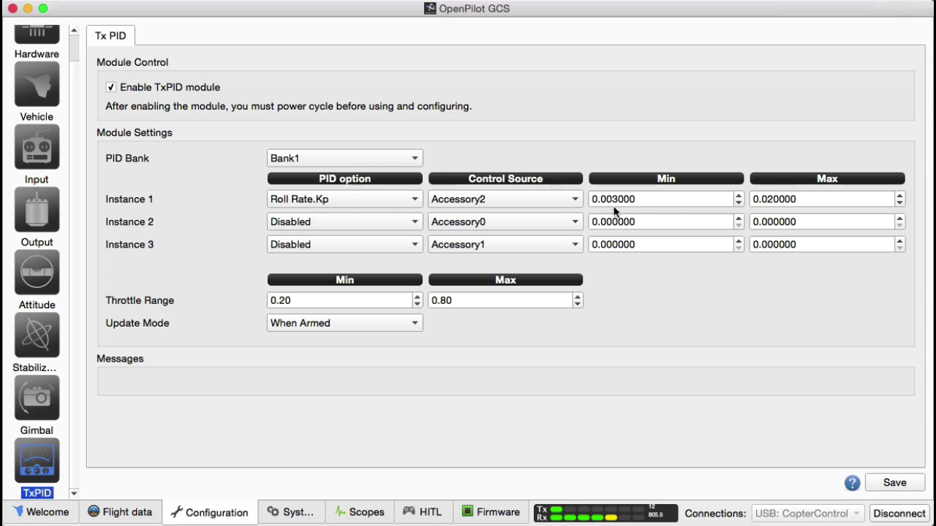
click(619, 198)
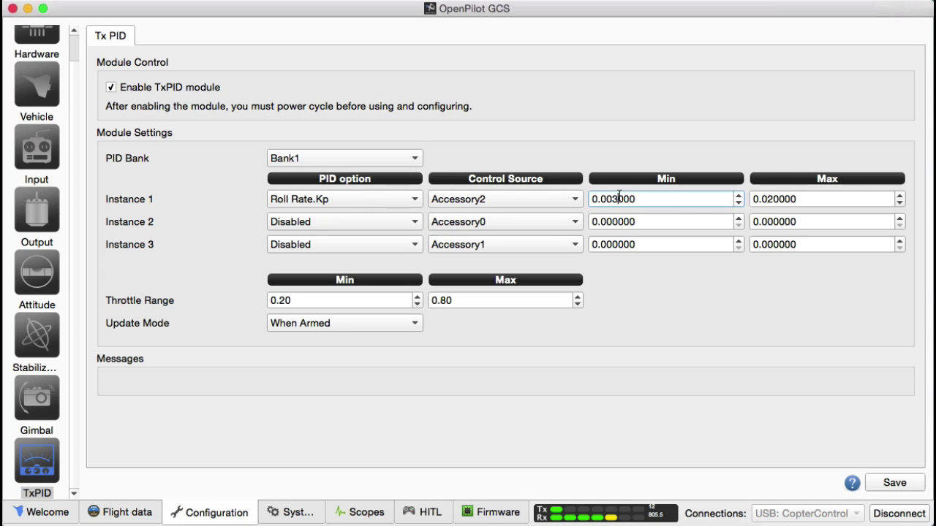
click(771, 199)
key(BackSpace)
text(1)
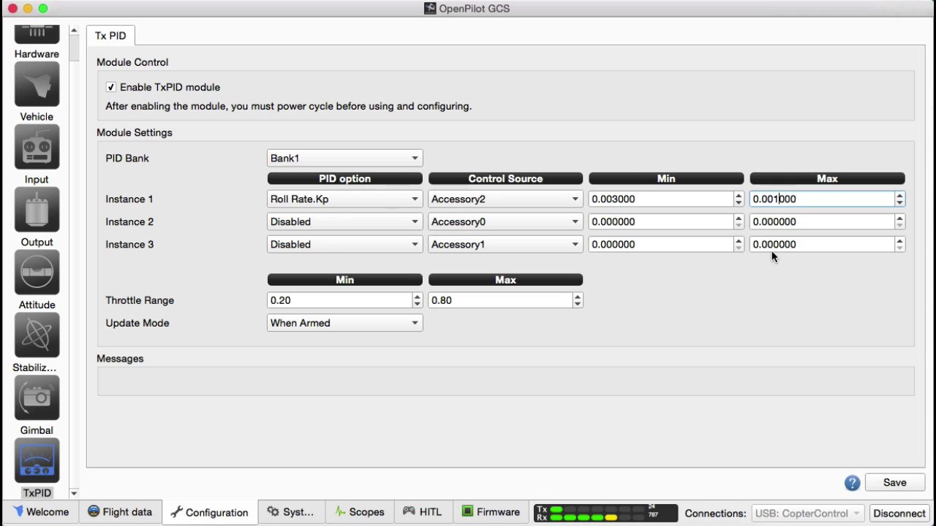
key(BackSpace)
text(9)
click(897, 484)
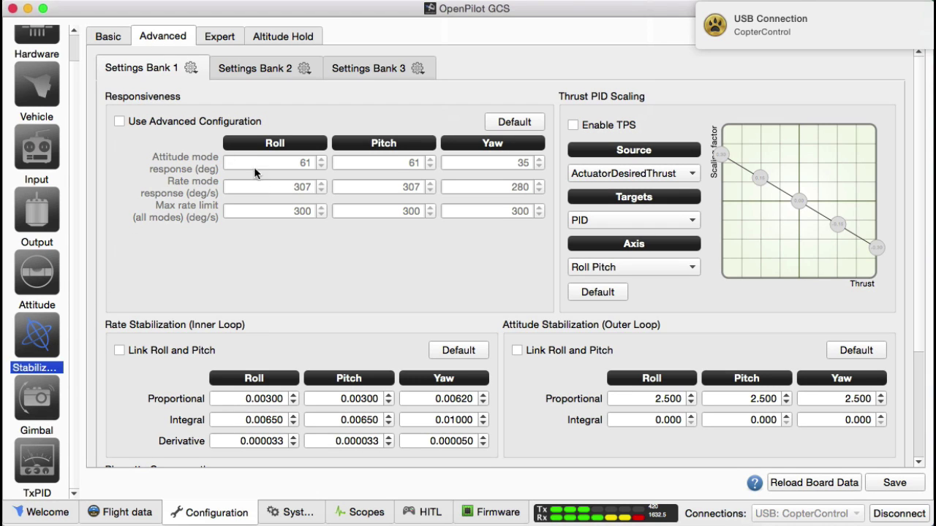
Step: Enable advanced responsiveness configuration for Settings Bank 1 and set attitude mode response to 60 roll, 60 pitch and 42 yaw
click(196, 123)
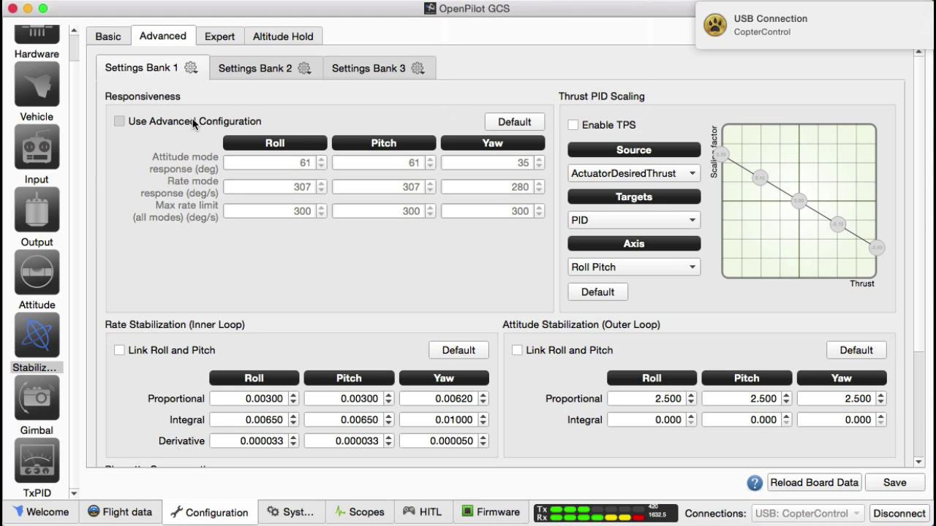
click(321, 167)
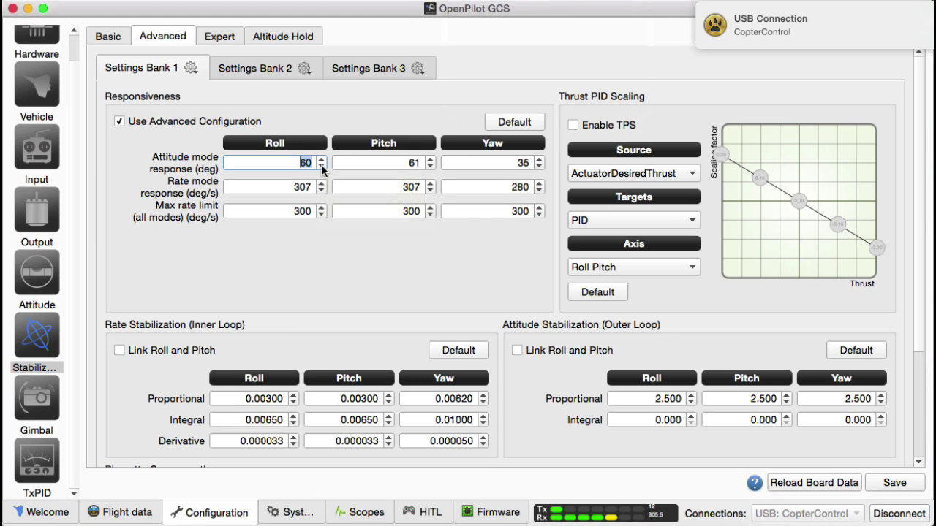
click(431, 167)
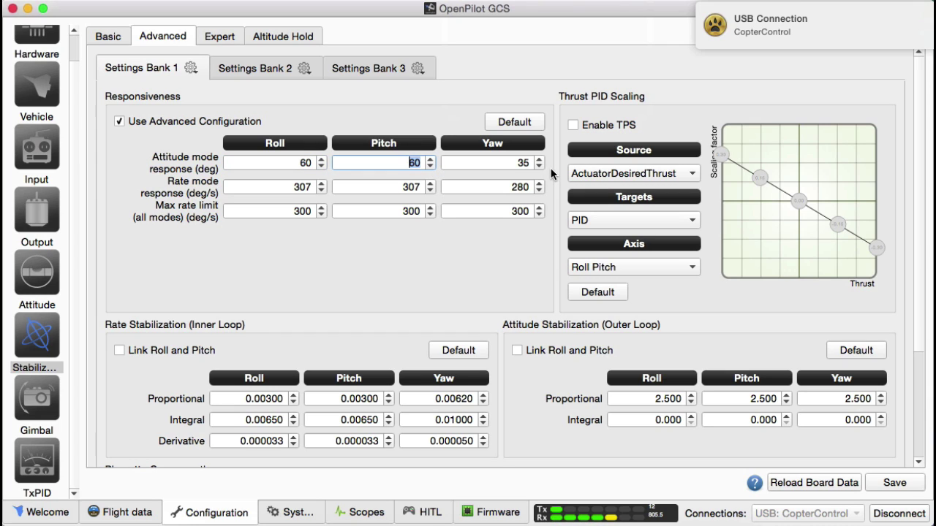
click(538, 159)
click(538, 160)
click(538, 160)
click(538, 159)
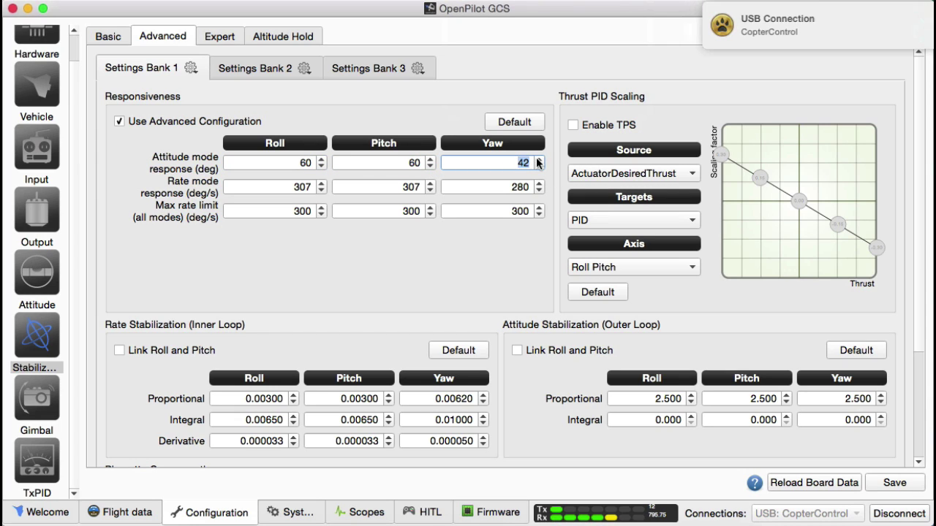
Step: Set the rate mode response to 360 deg/s for roll and pitch and 252 deg/s for yaw
double_click(305, 187)
text(260)
key(BackSpace)
key(BackSpace)
key(BackSpace)
text(360)
double_click(411, 187)
text(360)
double_click(520, 188)
text(252)
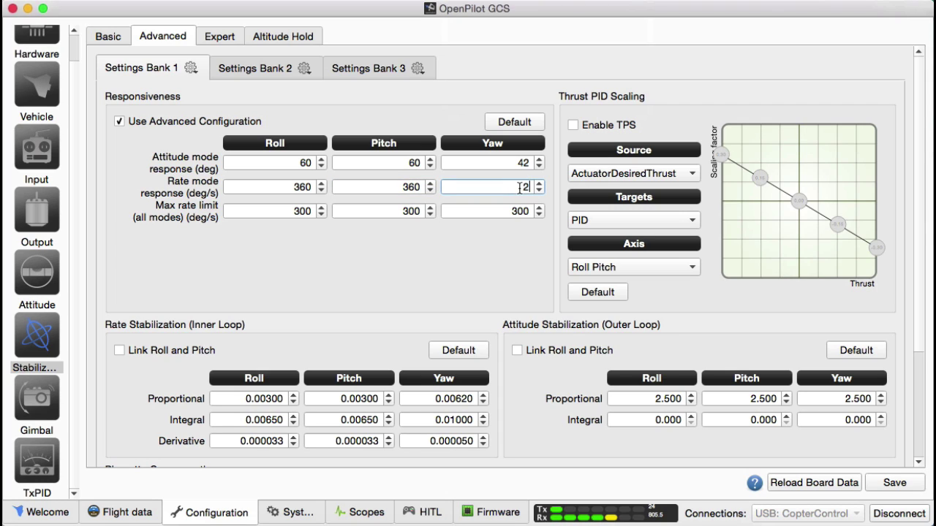
Step: Set the max rate limit for all modes to 360 deg/s for roll and pitch and 252 deg/s for yaw
double_click(303, 212)
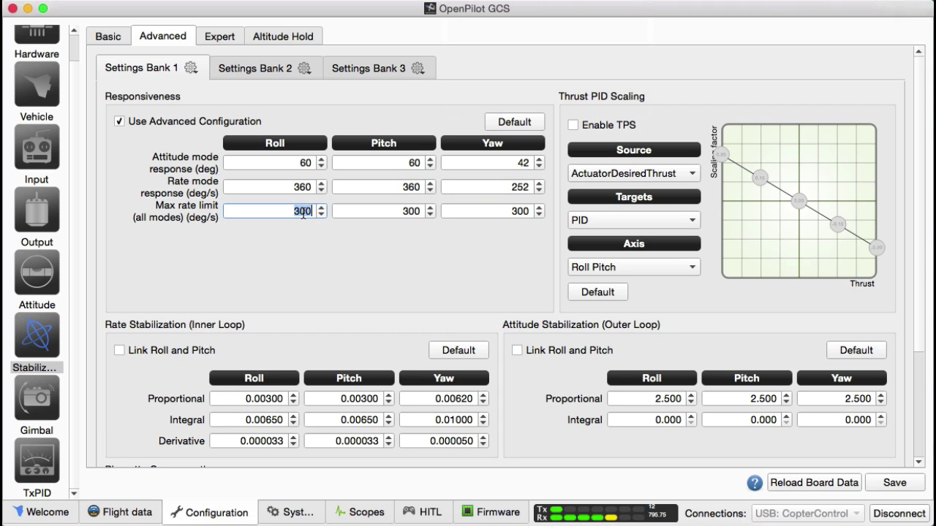
text(360)
double_click(411, 210)
key(BackSpace)
text(360)
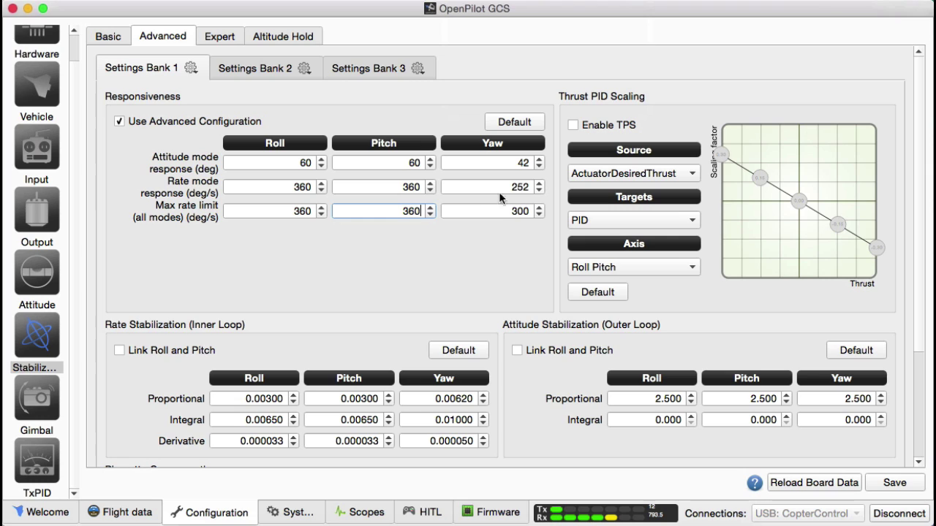
double_click(524, 211)
text(252)
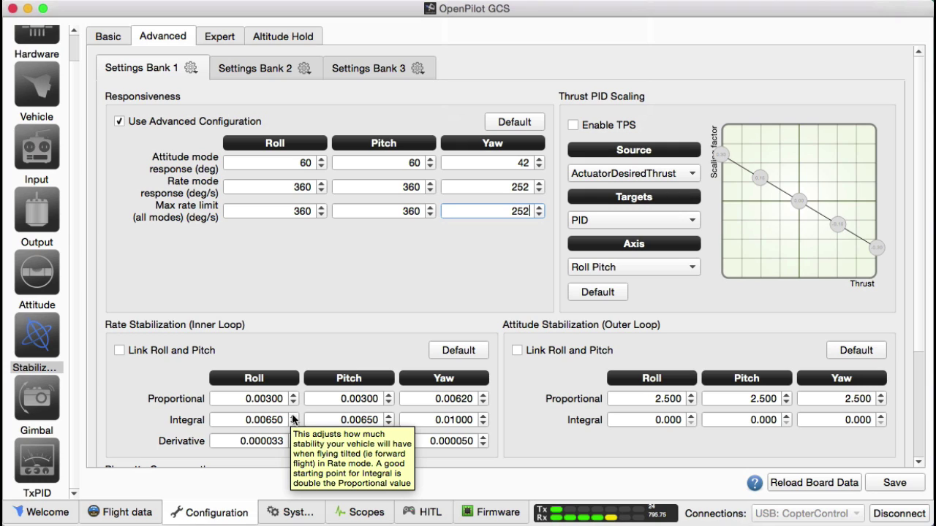
Step: Set the inner-loop Rate Stabilization Proportional value for yaw to 0.00350
click(462, 396)
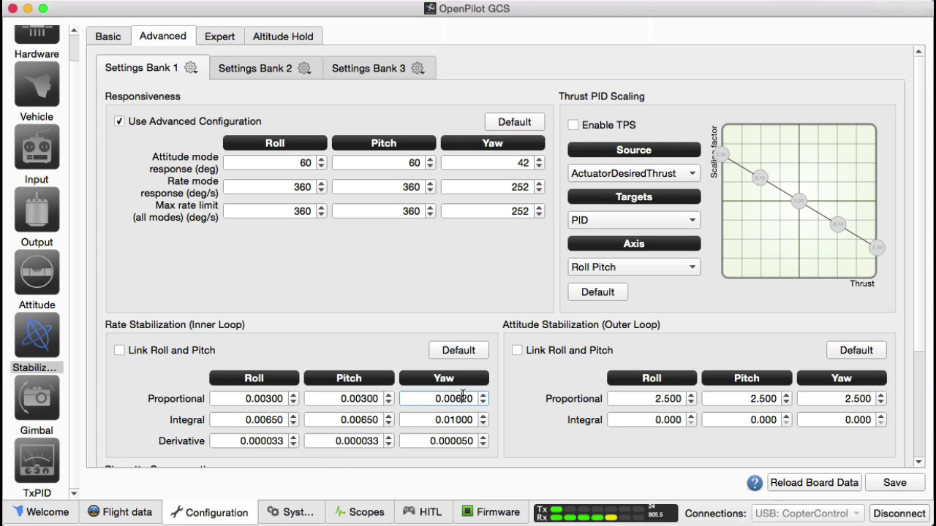
double_click(462, 396)
text(00350)
Step: Set the inner-loop Integral values to 0 for roll and pitch and 0.00350 for yaw
double_click(268, 421)
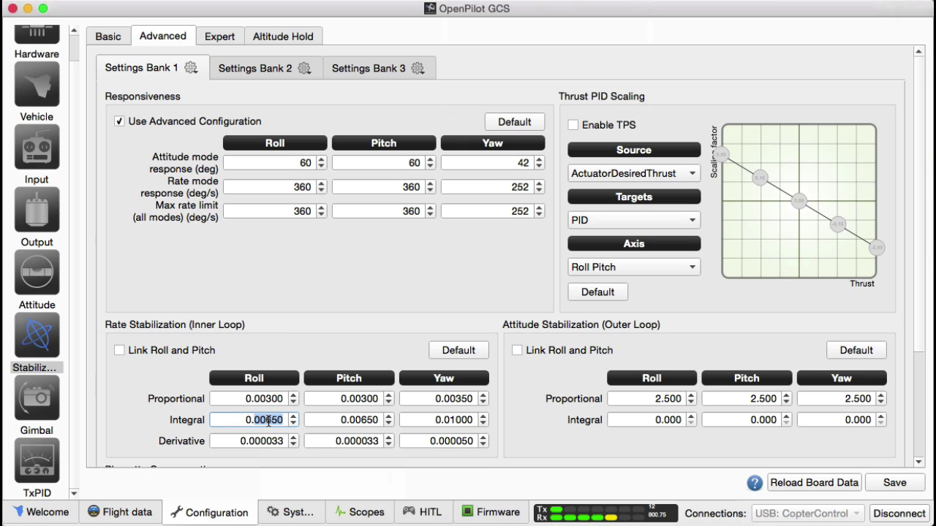
text(0)
click(376, 418)
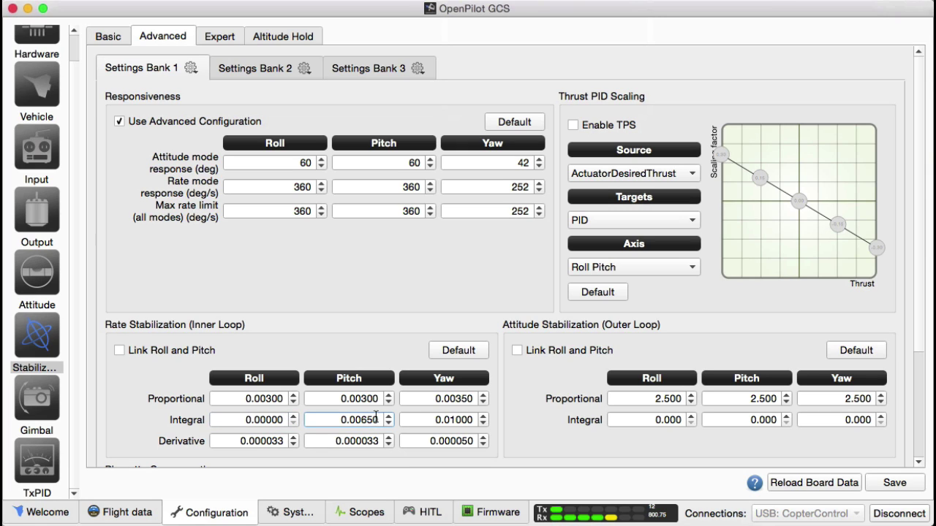
double_click(377, 418)
text(0)
double_click(465, 419)
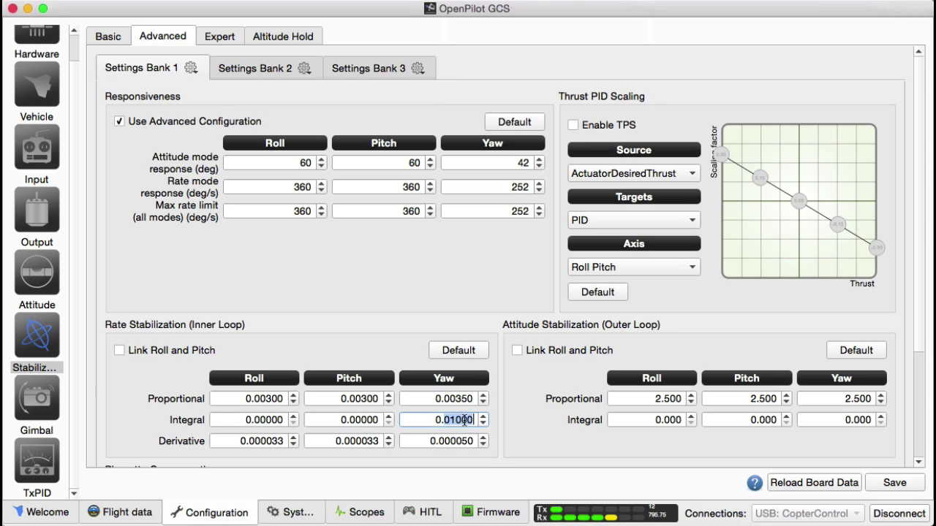
text(00)
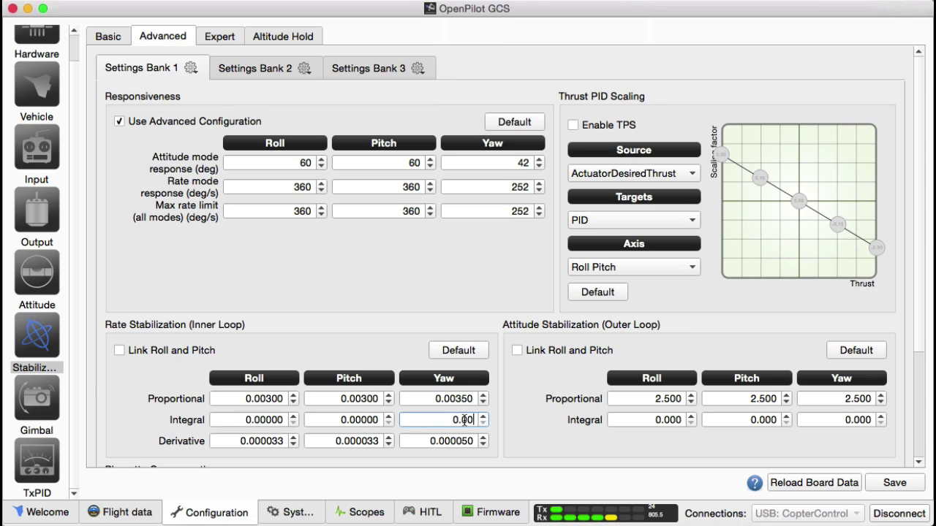
text(350)
Step: Set the inner-loop Derivative values for roll and pitch to 0
double_click(276, 437)
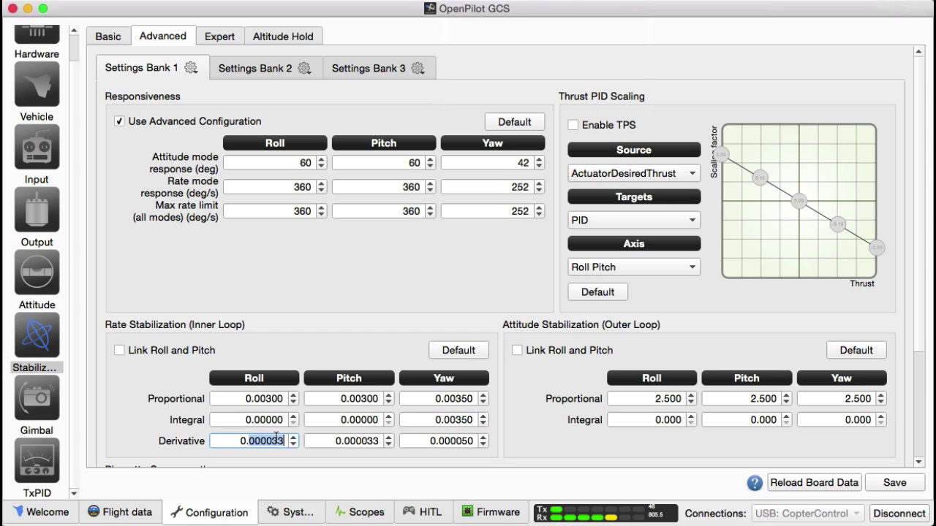
key(Right)
key(BackSpace)
key(BackSpace)
key(BackSpace)
key(BackSpace)
key(BackSpace)
click(364, 445)
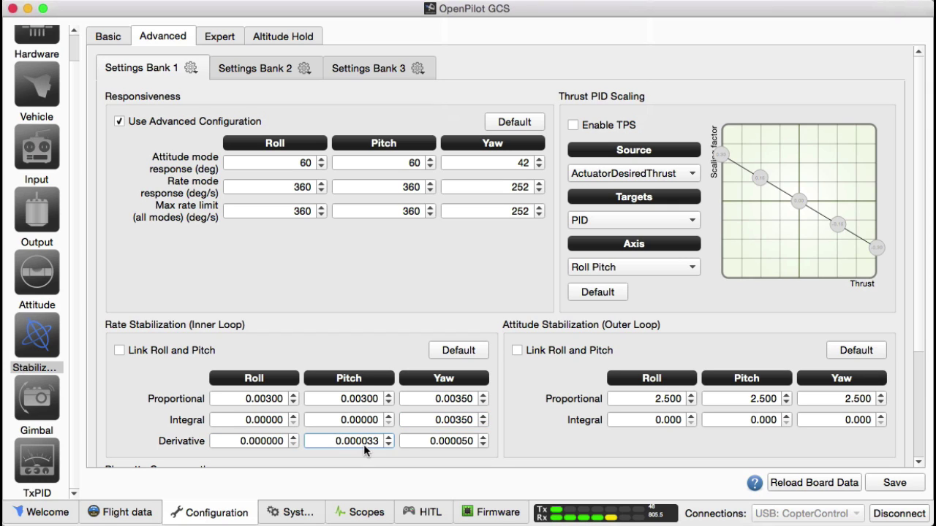
double_click(363, 443)
key(Right)
key(BackSpace)
key(BackSpace)
key(BackSpace)
key(BackSpace)
key(BackSpace)
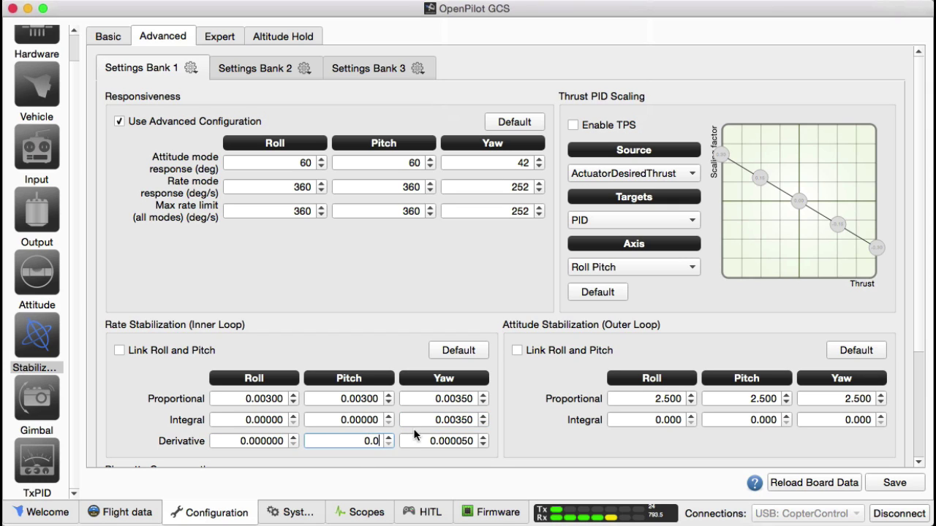
Step: Set the inner-loop Derivative value for yaw to 0 and save the stabilization settings
double_click(457, 441)
key(Right)
key(BackSpace)
key(BackSpace)
key(BackSpace)
key(BackSpace)
key(BackSpace)
click(449, 420)
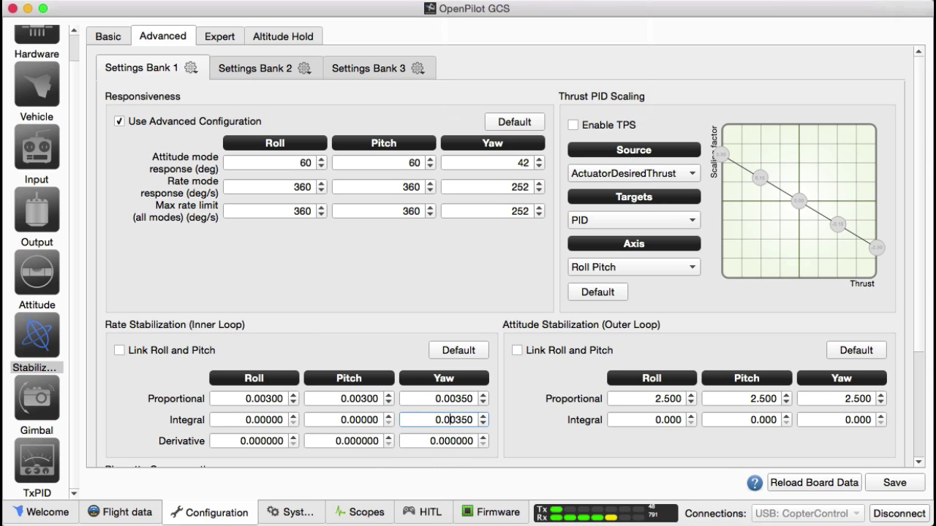
click(905, 482)
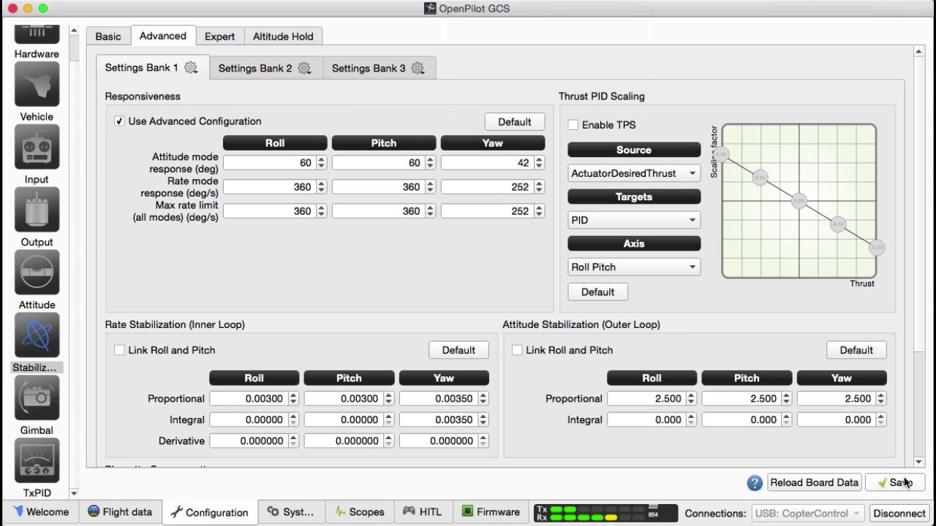
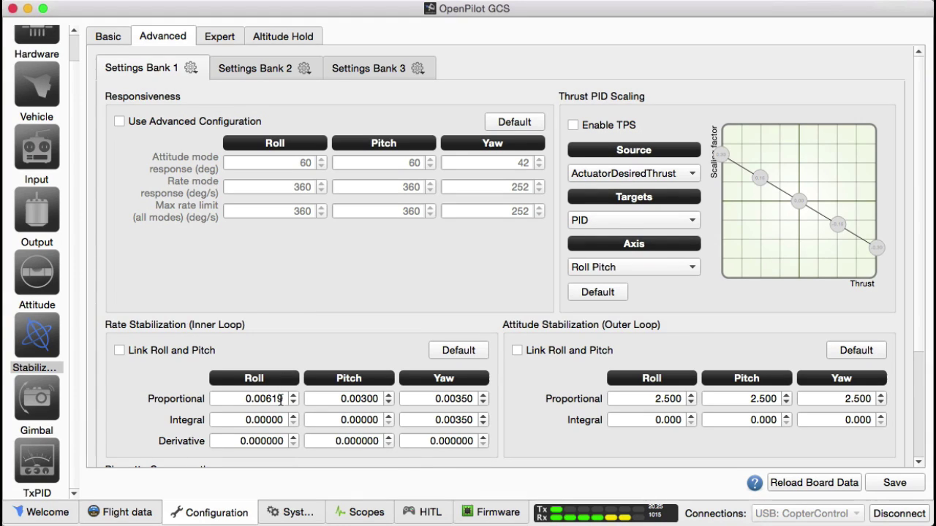
Step: Switch to the text editor, note 600 for the tuned Roll Proportional value below the existing notes, and return to OpenPilot GCS
mouse_move(281, 399)
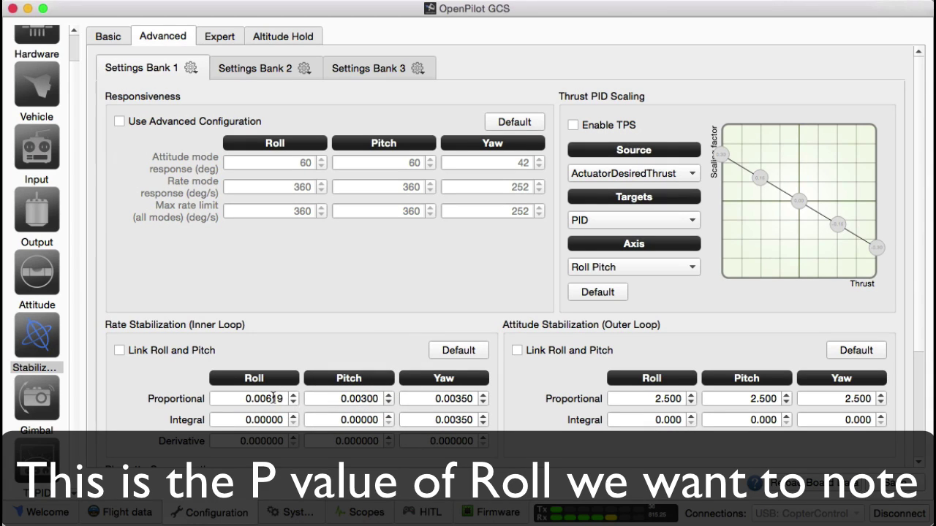
click(638, 516)
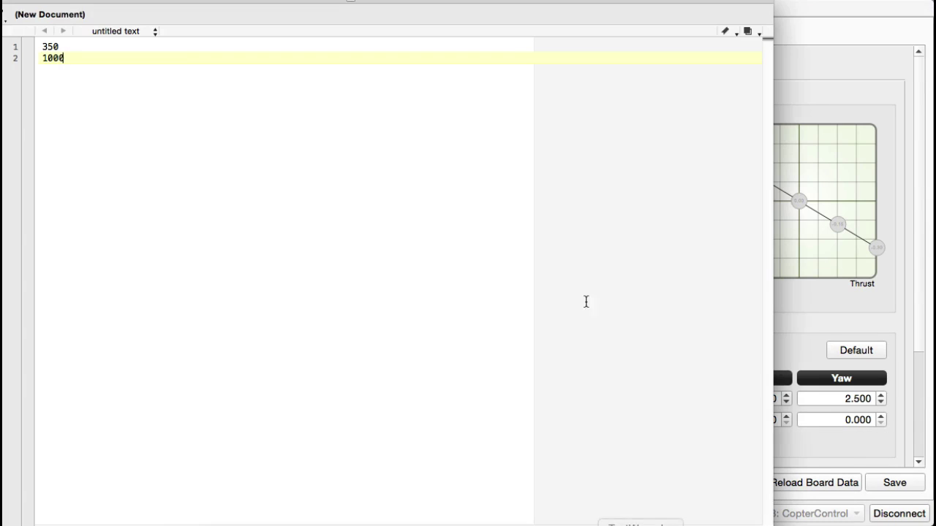
key(Return)
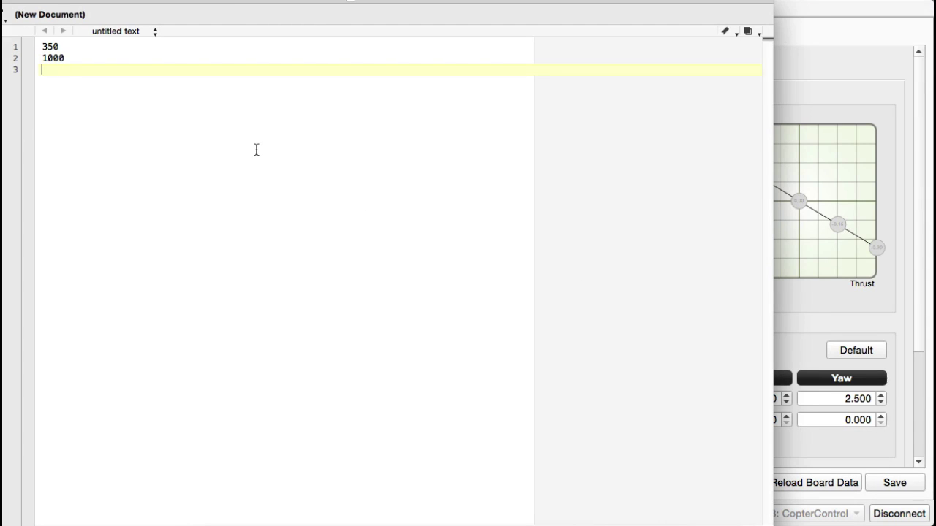
key(Return)
key(Return)
text(600)
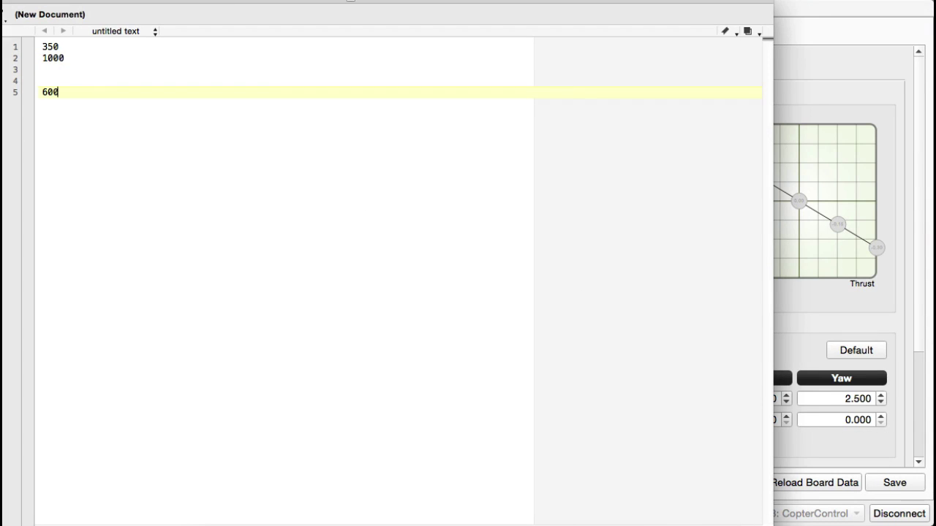
key(Return)
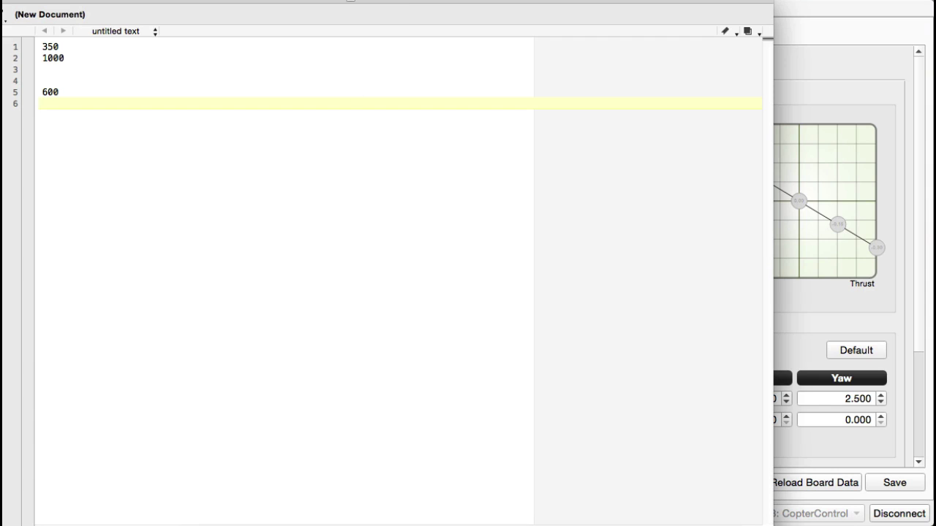
click(17, 8)
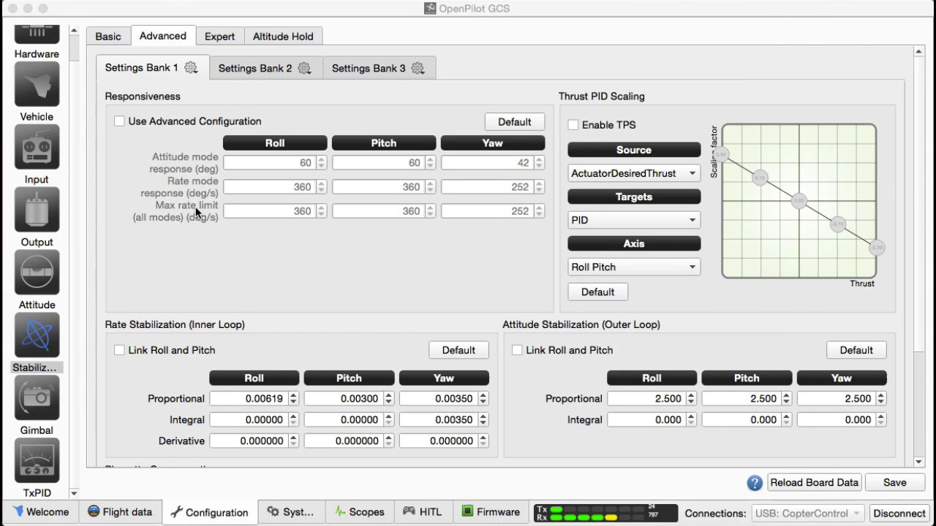
Step: Set the PID option of TxPID Instance 1 to Pitch Rate.Kp
click(38, 459)
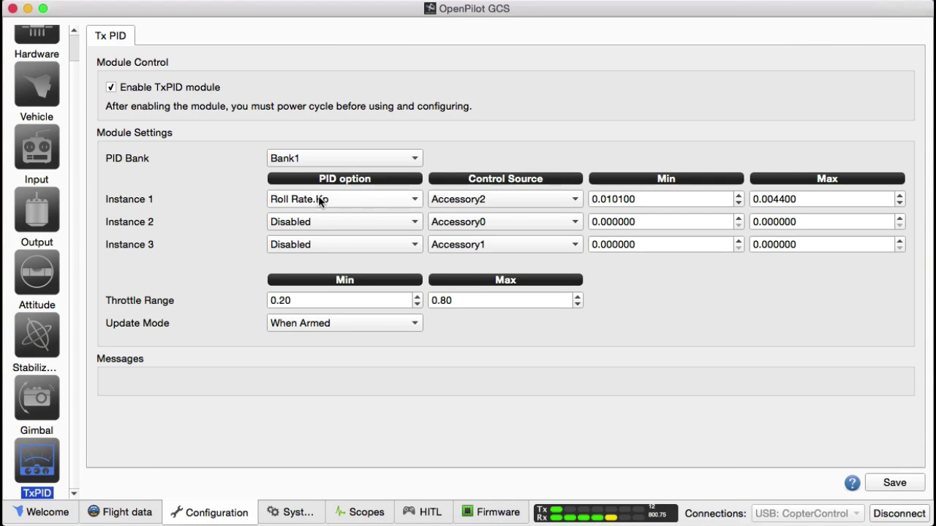
click(328, 197)
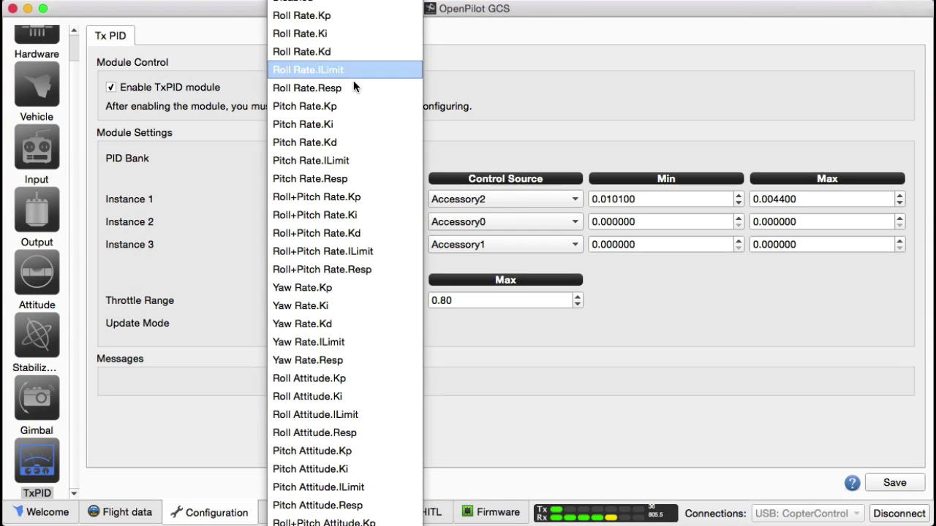
click(353, 111)
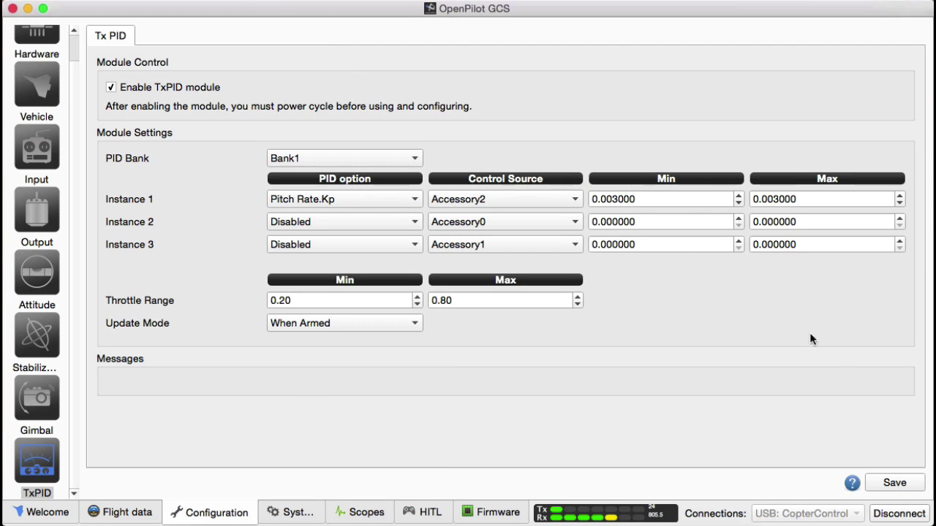
Step: Set the inner-loop Roll Proportional value back to 0.00300 in Settings Bank 1 and save the stabilization settings
click(41, 334)
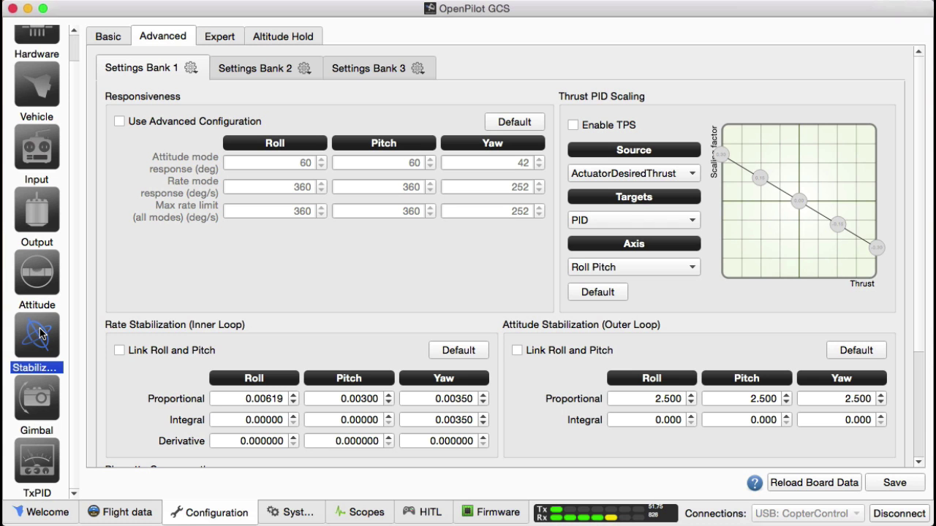
double_click(280, 398)
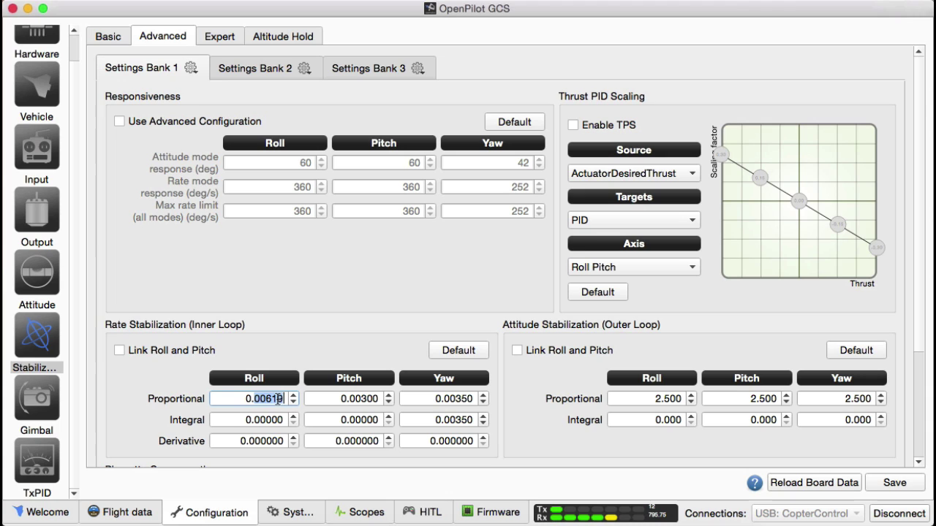
click(294, 401)
click(272, 398)
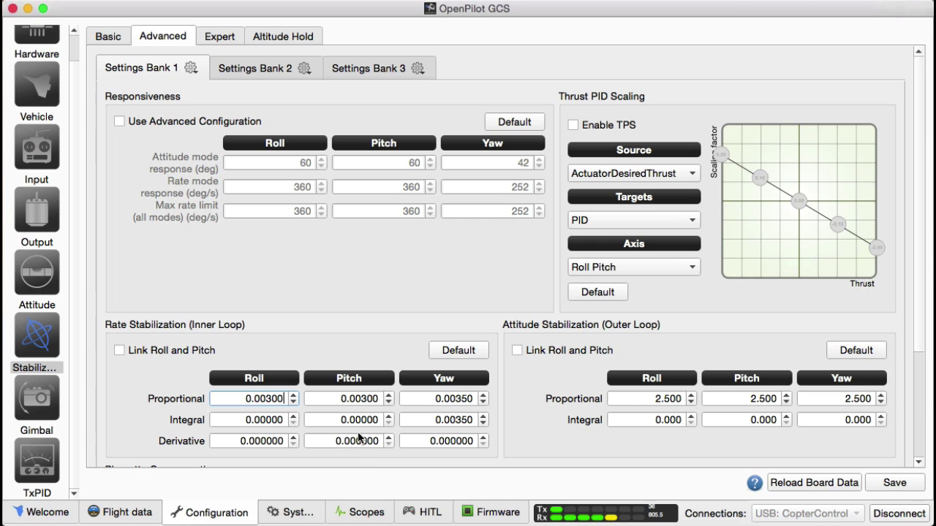
click(899, 485)
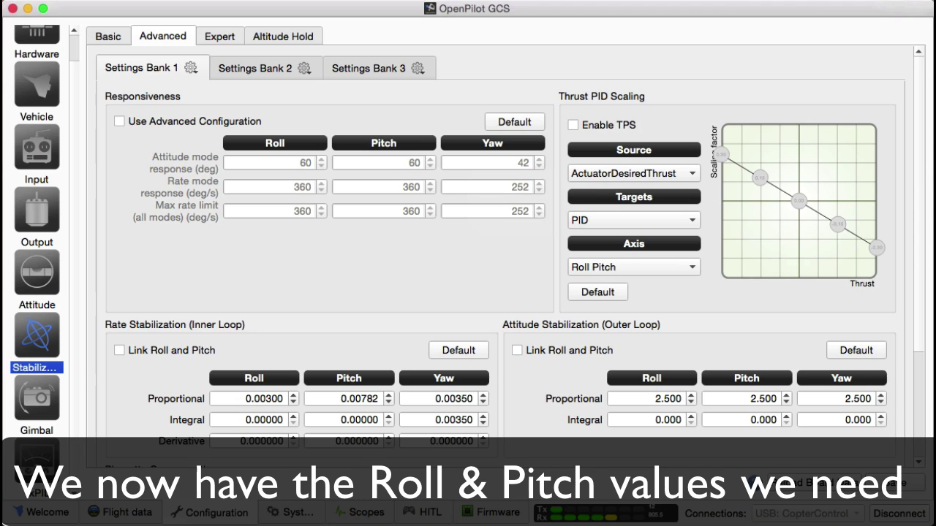
click(478, 1)
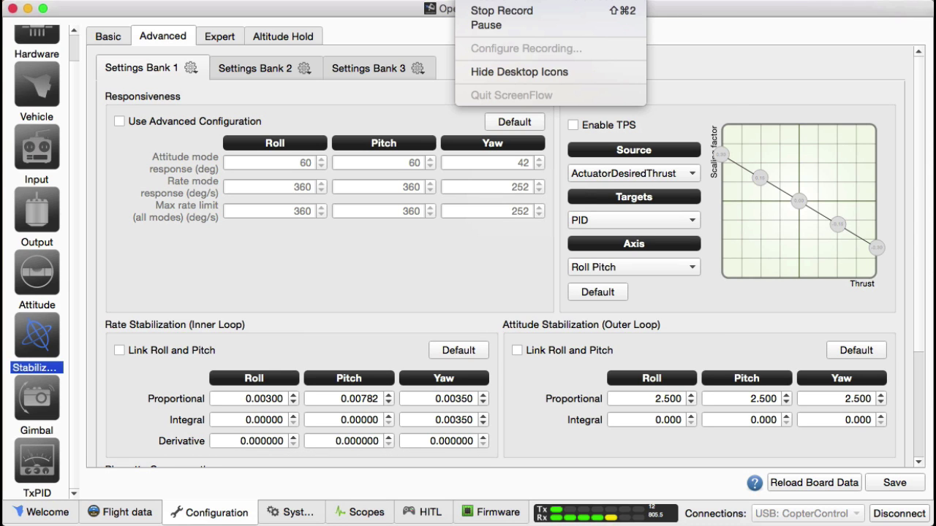
click(484, 10)
Step: Switch to TextWrangler and note 780 for the tuned Pitch Proportional value on the line below 600
click(633, 520)
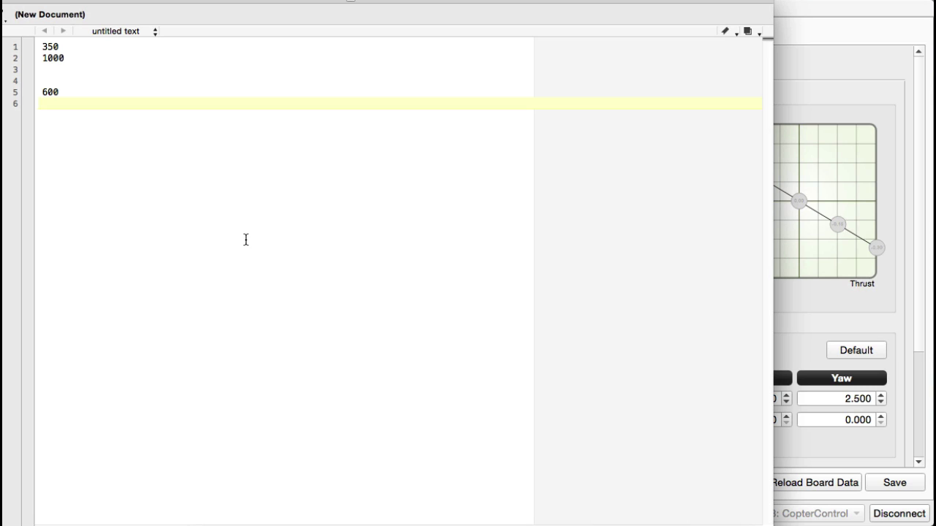
click(801, 296)
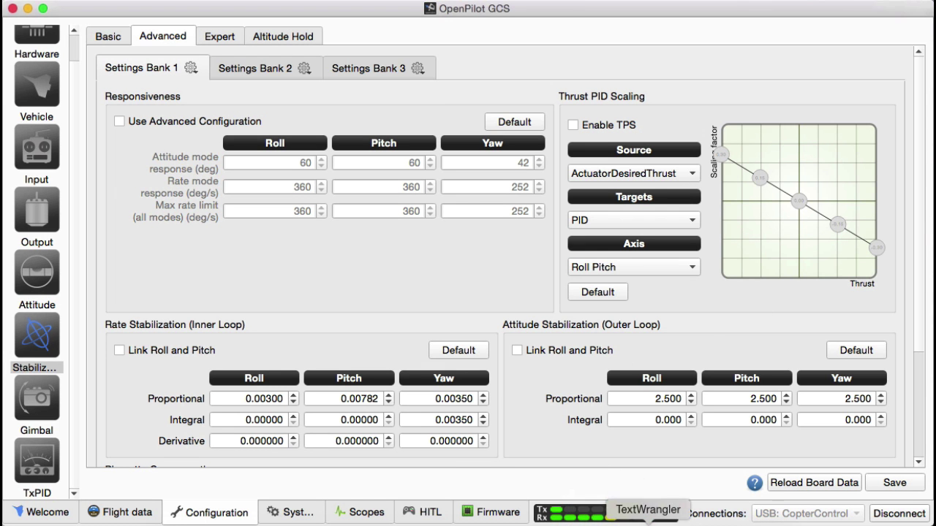
click(604, 521)
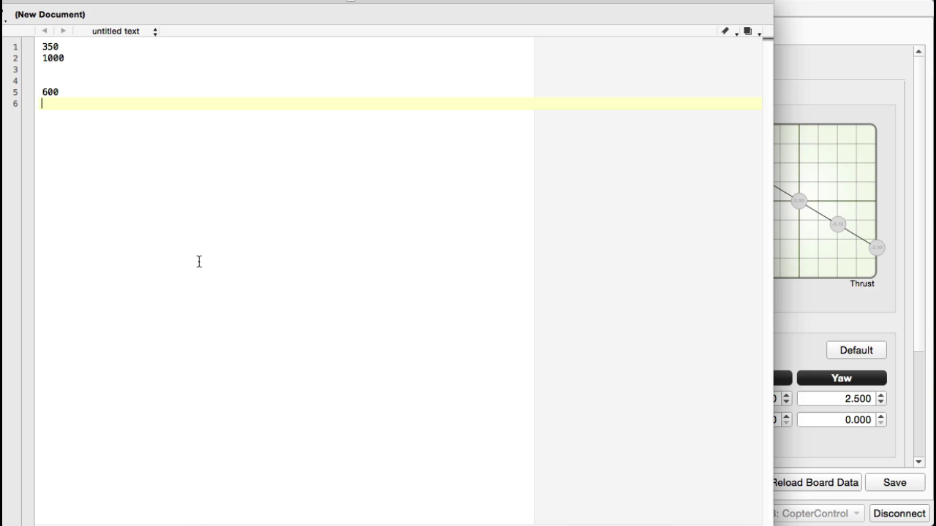
text(780)
Step: Switch to the OpenPilot OPTune web page and set Roll UOV to 0.00600 and Pitch UOV to 0.00780
key(super+Tab)
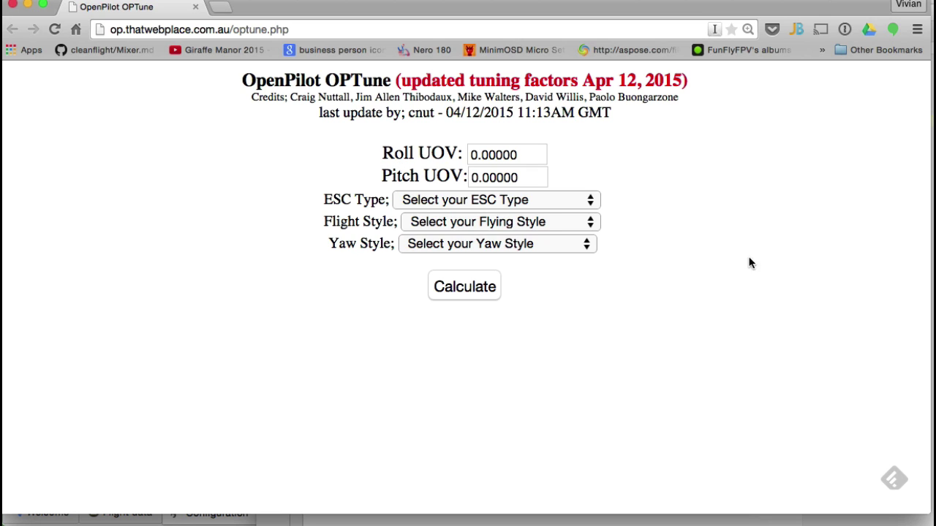
key(super+Tab)
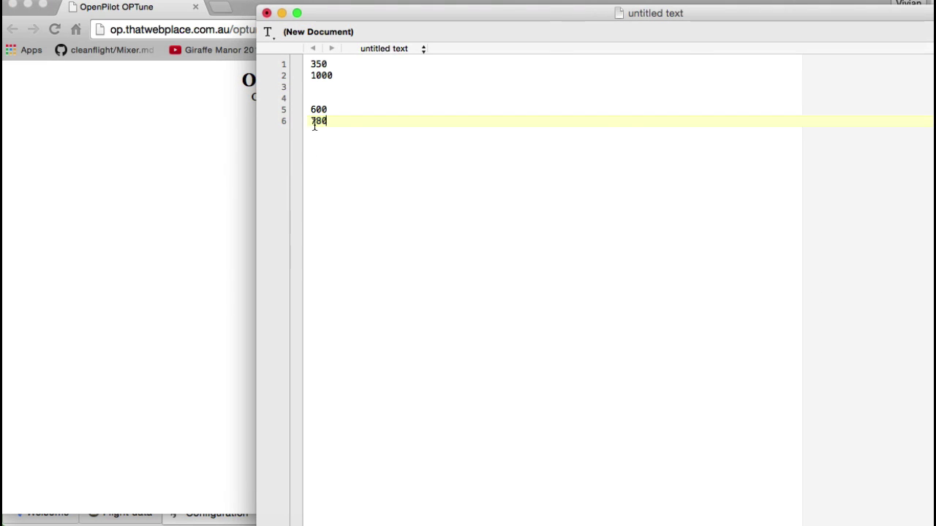
click(163, 130)
drag(522, 155, 494, 155)
text(600)
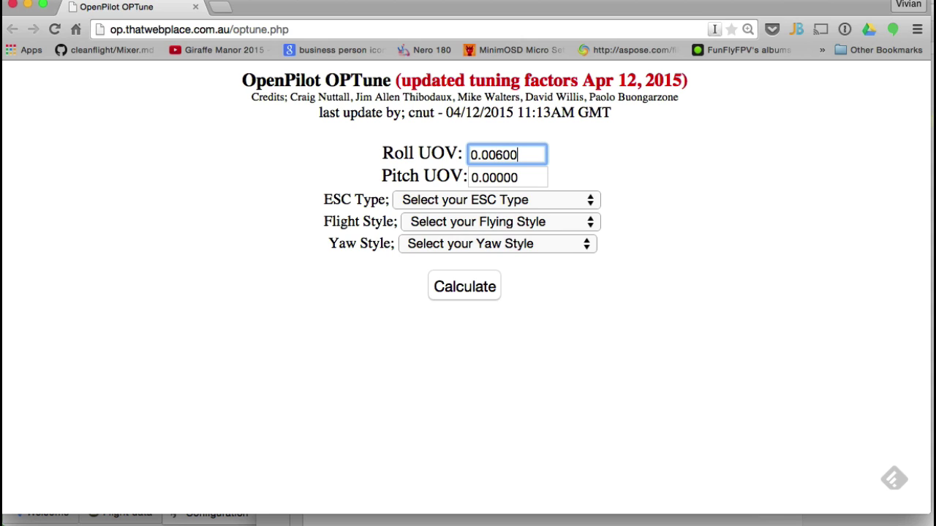
drag(521, 178, 494, 177)
text(780)
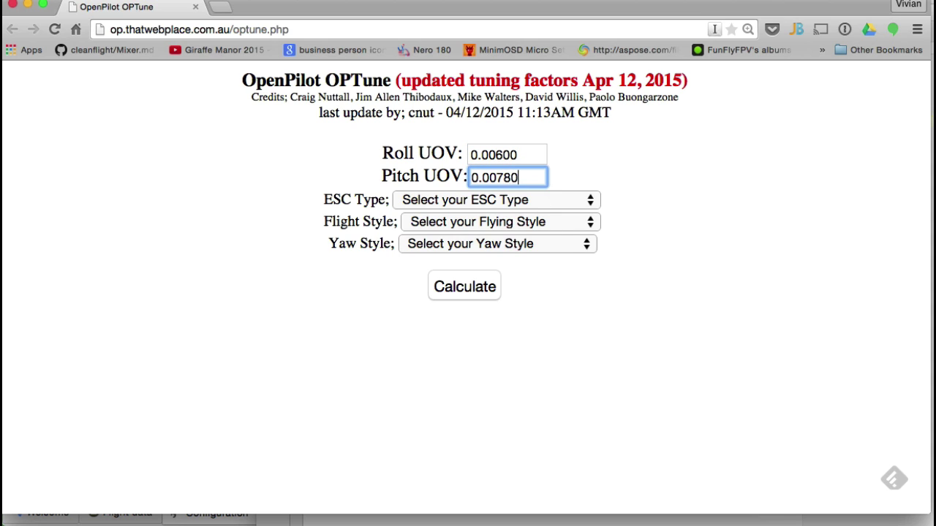
Step: Choose ESC type OneShot125 (Active Braking), flight style Sport Flyer (Locked-In FPV) and yaw style Firm (Mini Style H Frames), and calculate the PID values
click(527, 200)
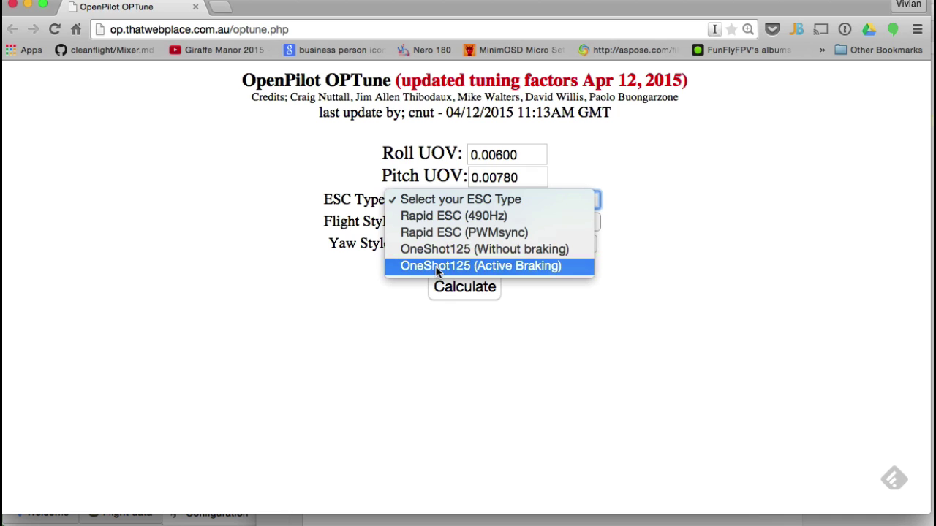
click(495, 266)
click(515, 221)
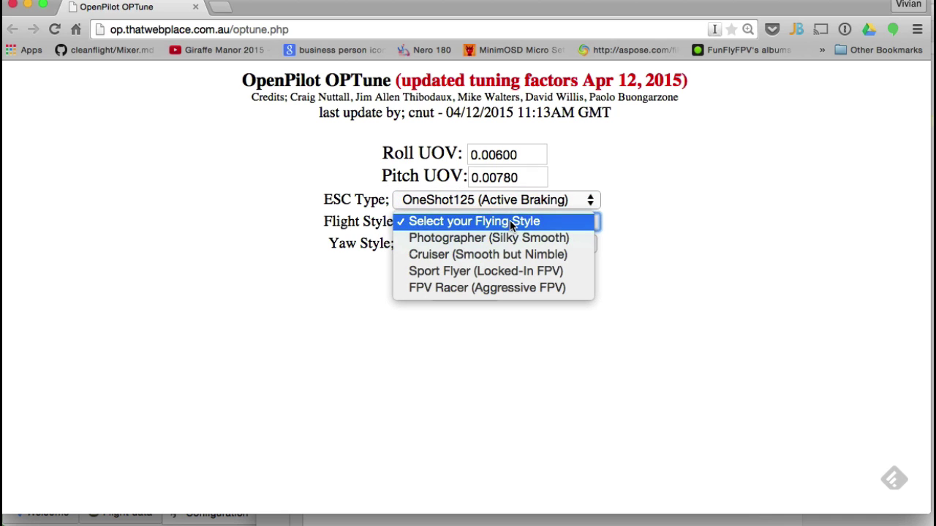
click(495, 272)
click(544, 247)
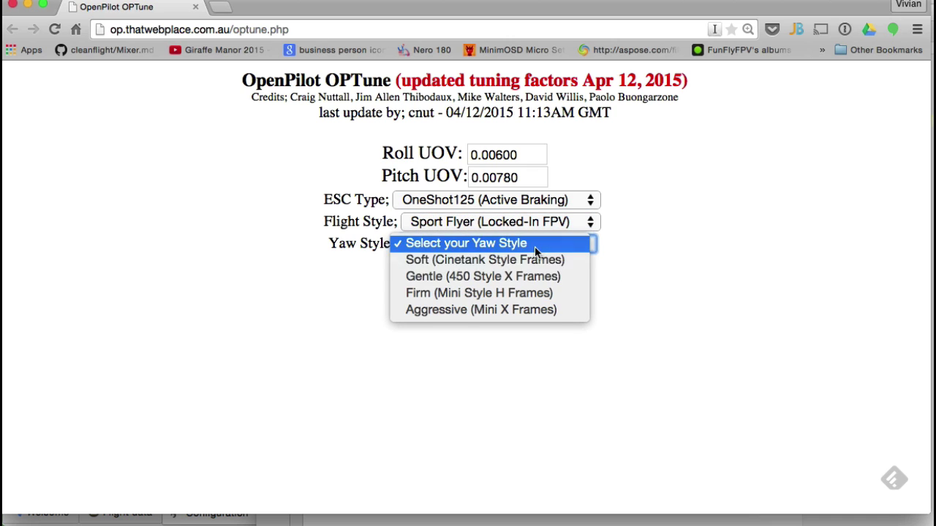
click(504, 293)
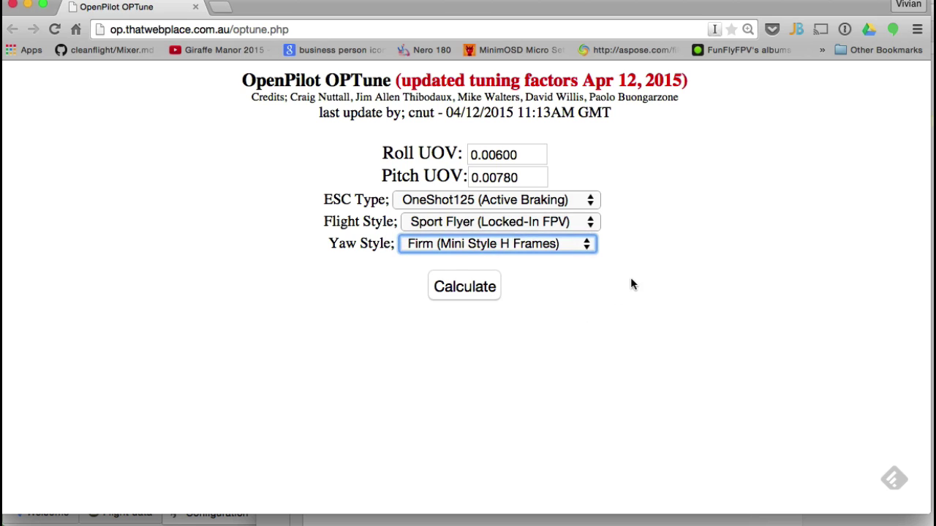
click(495, 285)
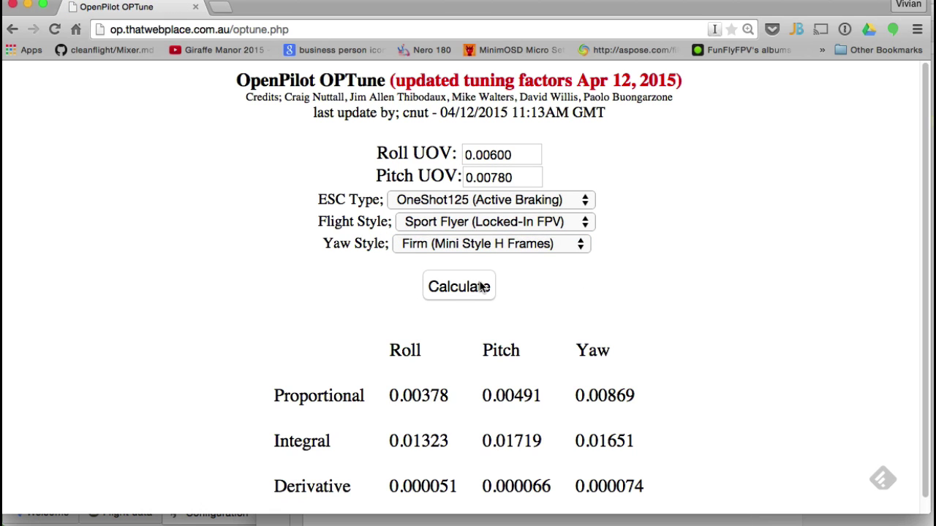
scroll(643, 305, down, 1)
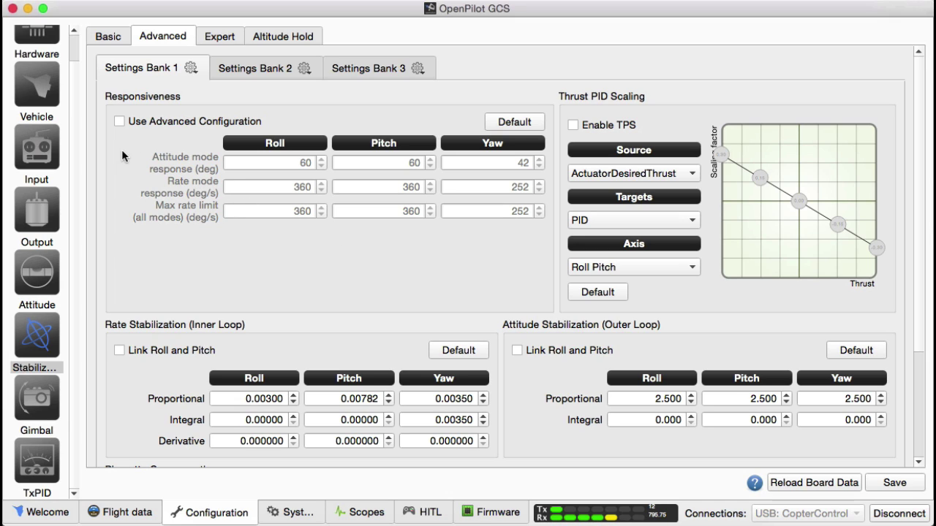
Step: Switch to OpenPilot GCS, enable Use Advanced Configuration for Settings Bank 1 and set the inner-loop Roll Proportional value to 0.00380
click(119, 121)
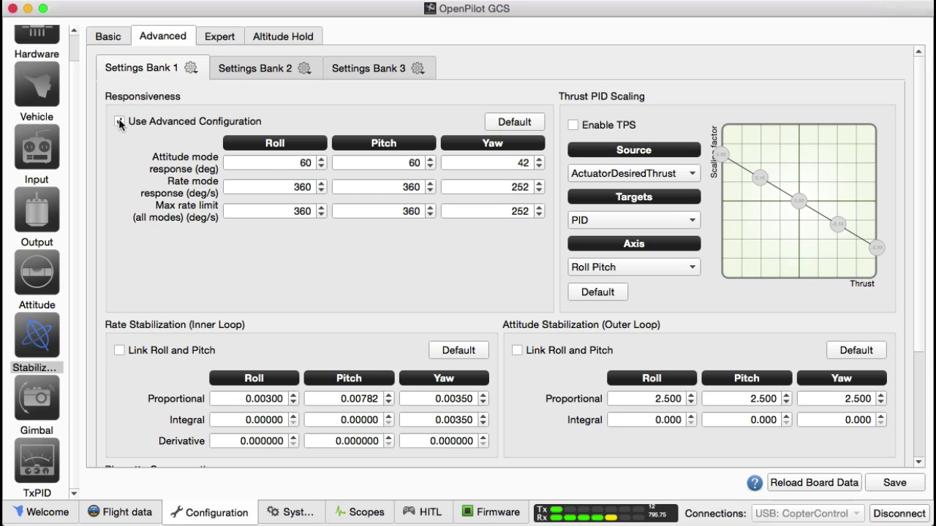
click(284, 400)
key(BackSpace)
key(BackSpace)
key(BackSpace)
text(380)
Step: Set the inner-loop Proportional values to 0.00493 for pitch and 0.00873 for yaw
click(377, 402)
key(BackSpace)
text(493)
click(474, 399)
key(BackSpace)
key(BackSpace)
key(BackSpace)
text(873)
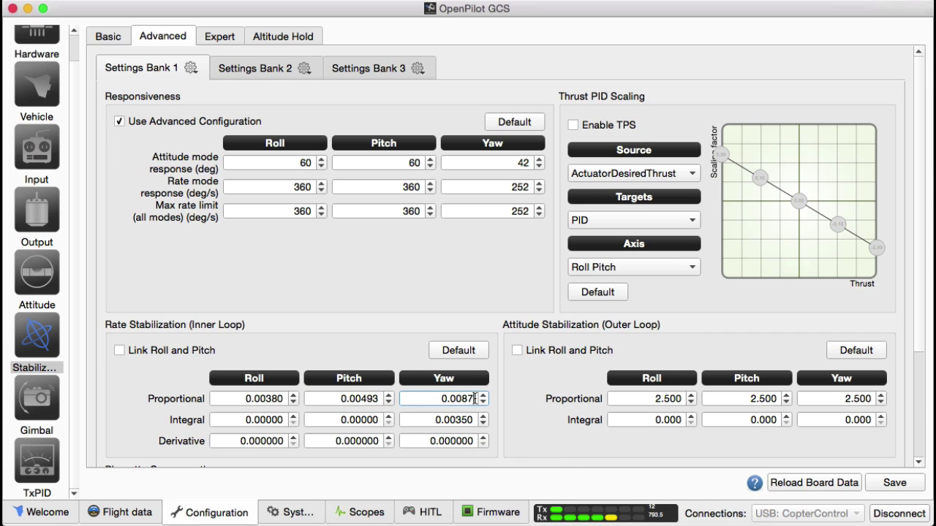
Step: Set the inner-loop Integral values to 0.01520 for roll, 0.01972 for pitch and 0.01659 for yaw
click(285, 421)
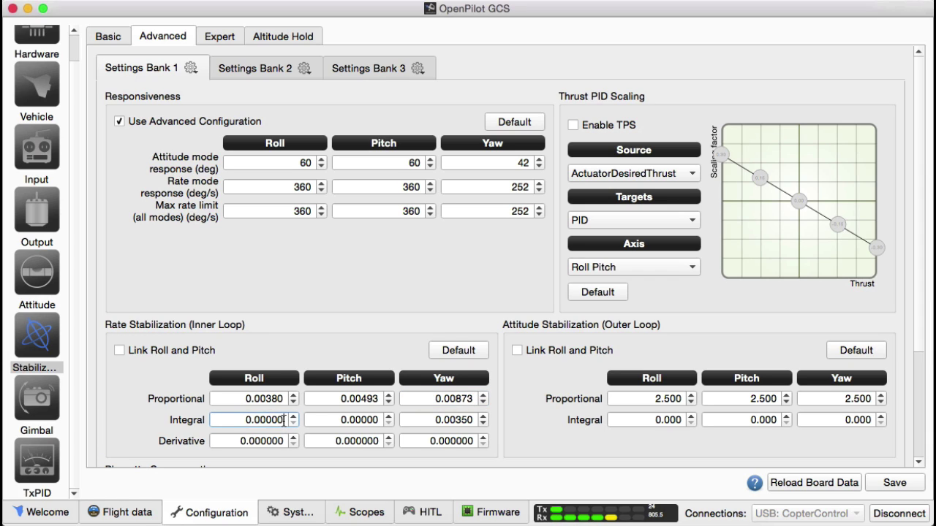
key(BackSpace)
key(BackSpace)
key(BackSpace)
key(BackSpace)
text(1520)
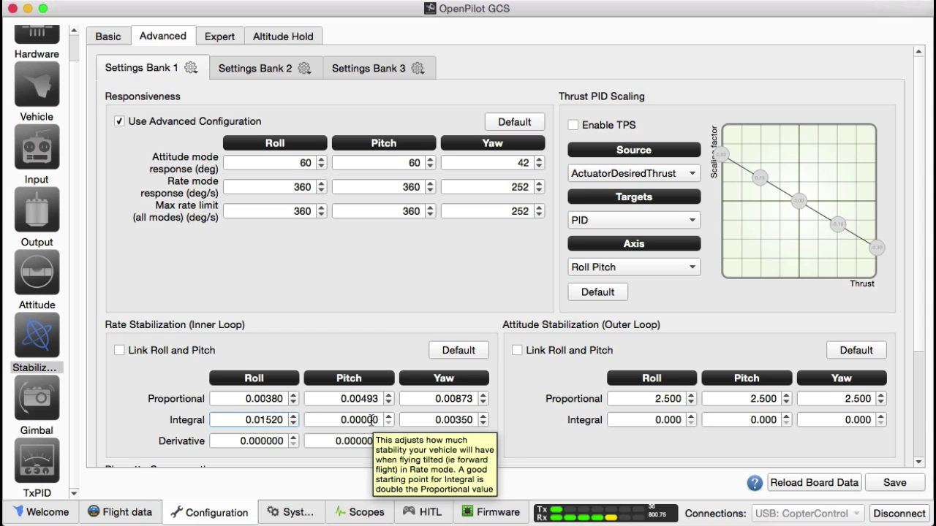
drag(379, 419, 357, 418)
text(1972)
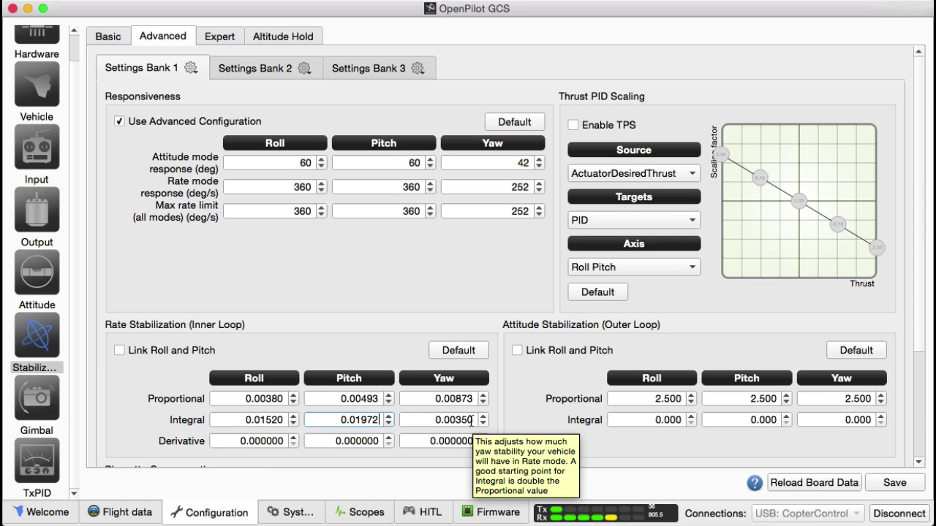
drag(472, 421, 451, 420)
text(1)
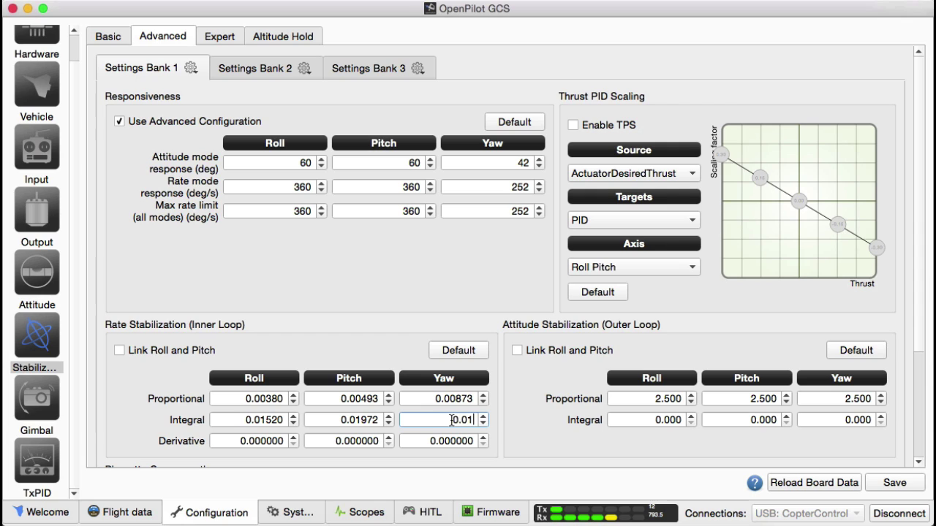
text(659)
Step: Set the inner-loop Derivative values to 0.000051 for roll, 0.000067 for pitch and 0.000074 for yaw, and save the settings
click(282, 443)
key(BackSpace)
text(51)
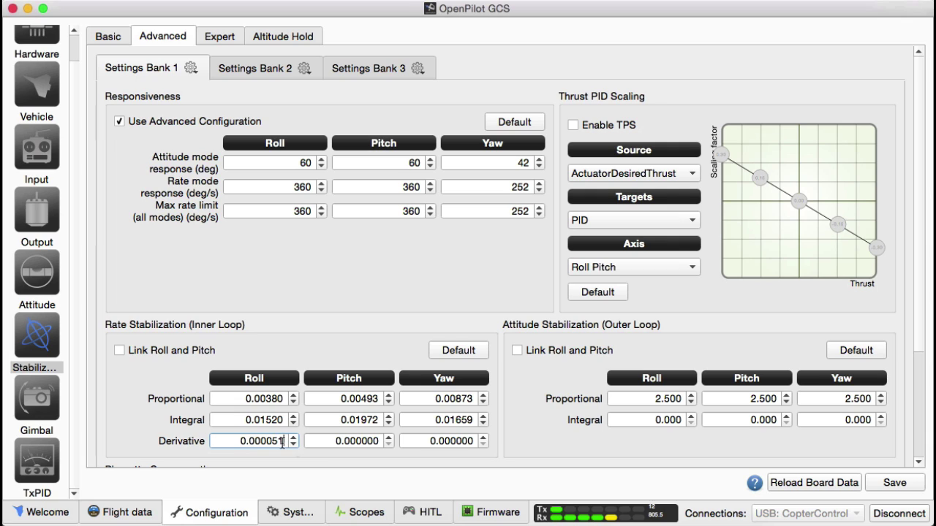
click(373, 440)
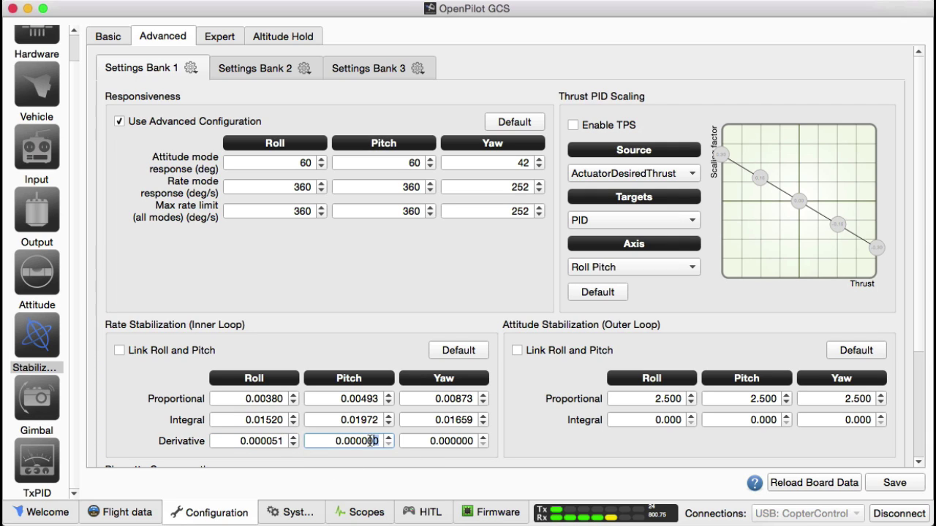
key(BackSpace)
key(BackSpace)
text(67)
click(473, 441)
key(BackSpace)
key(BackSpace)
text(74)
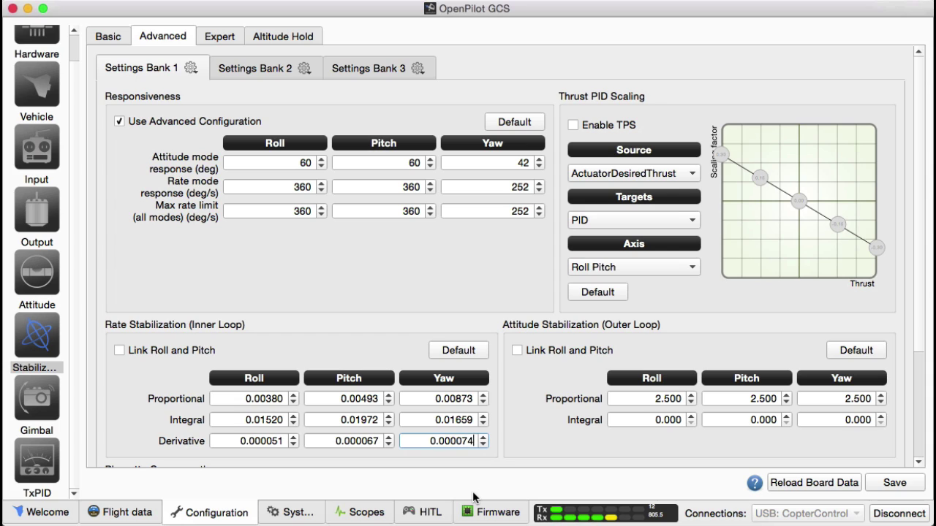
click(897, 490)
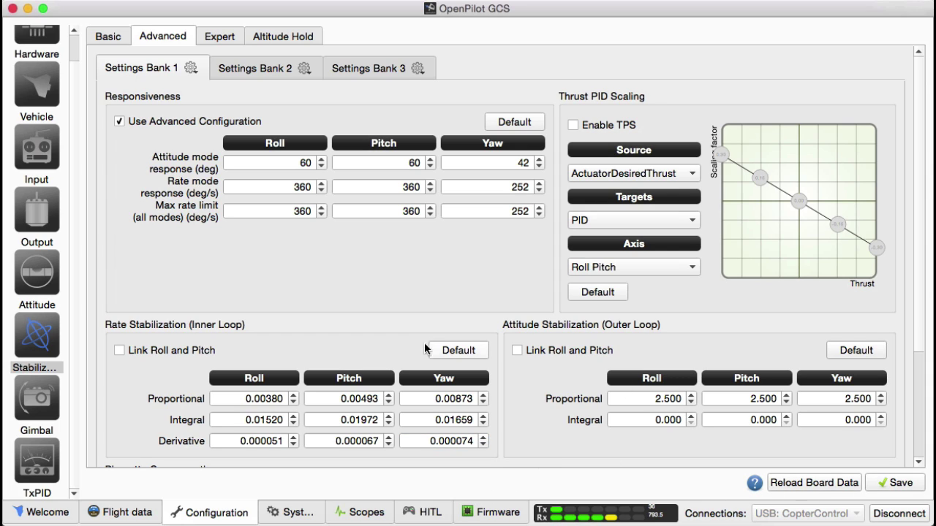
Step: Examine the response and PID values of Settings Bank 2 and Settings Bank 3, and return to Settings Bank 1
click(267, 69)
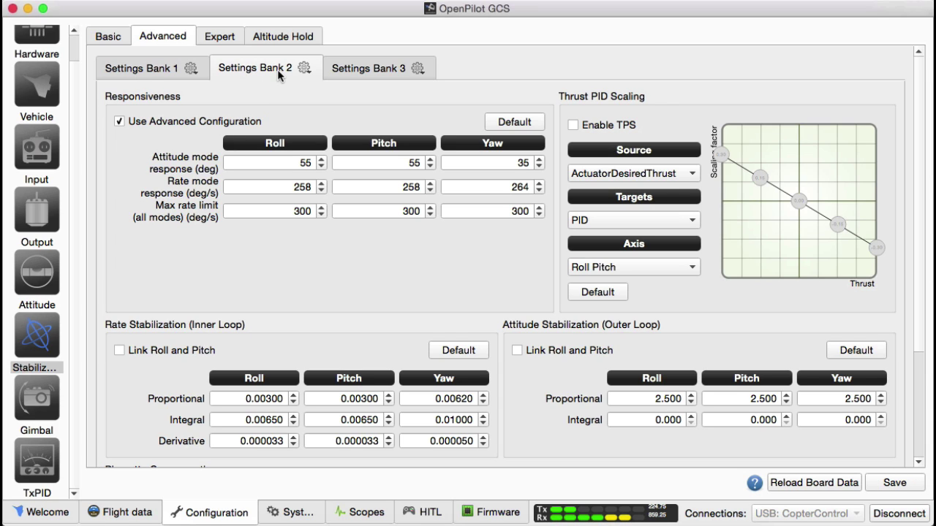
click(358, 68)
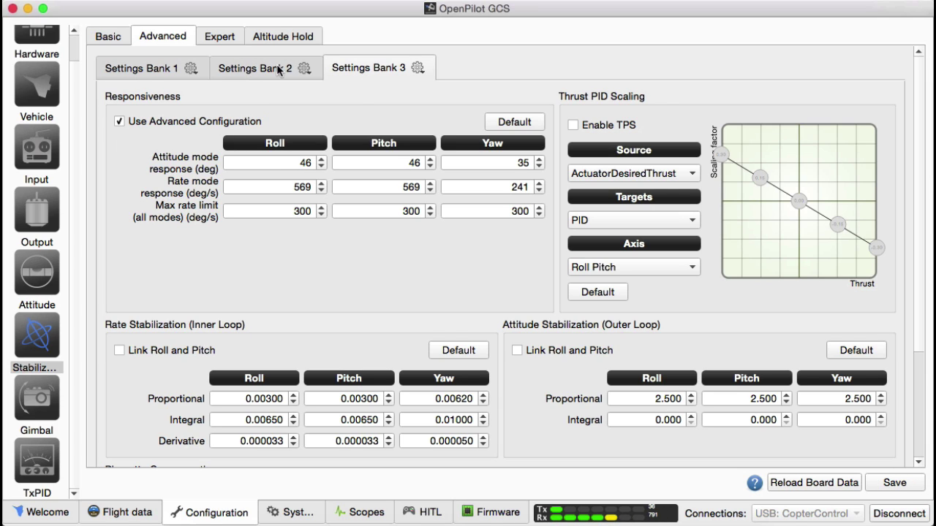
click(282, 69)
click(344, 68)
click(260, 69)
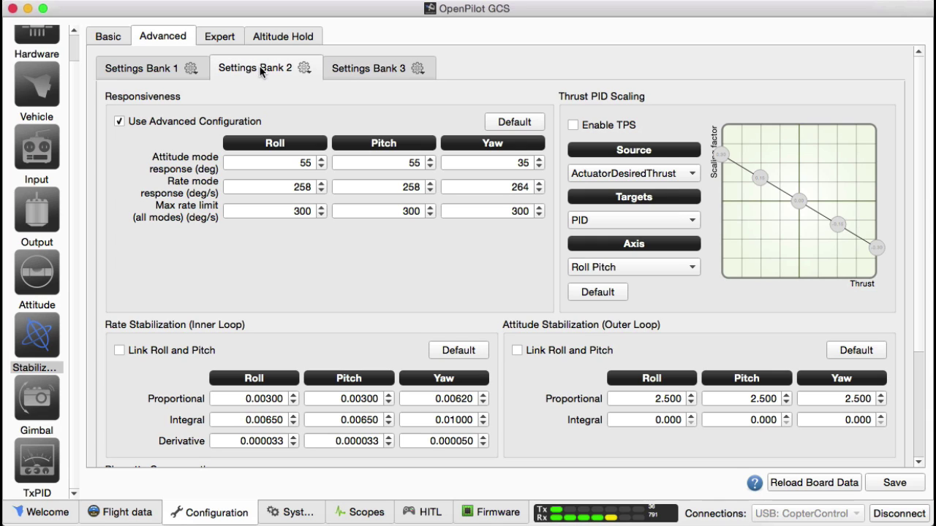
click(149, 76)
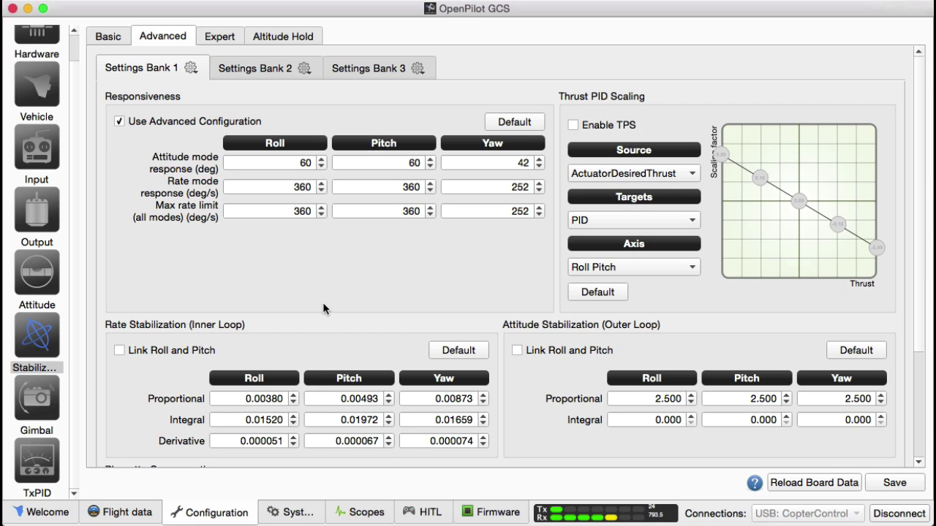
Step: Set the Cruise Control MaxAngle to 80 in the expert stabilization settings, save, and return to the advanced settings
click(227, 37)
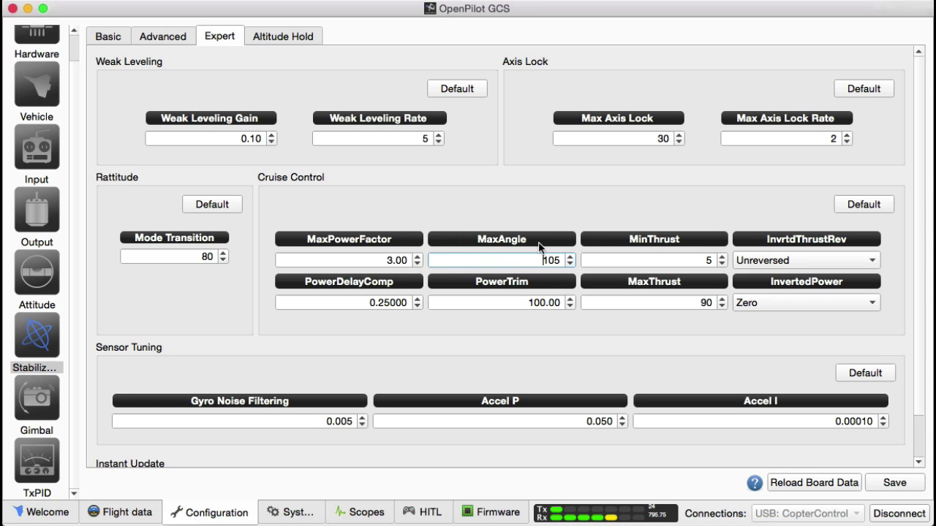
drag(541, 260, 582, 260)
text(80)
click(889, 480)
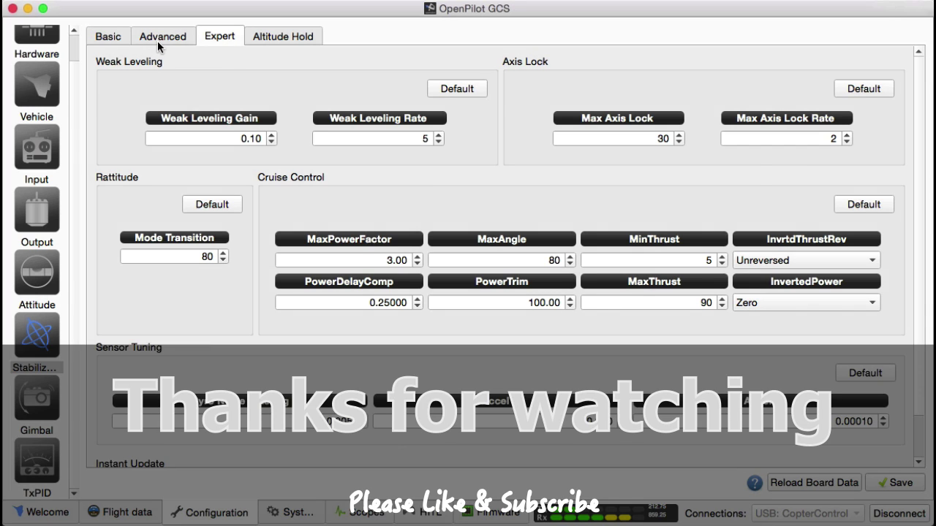
click(158, 41)
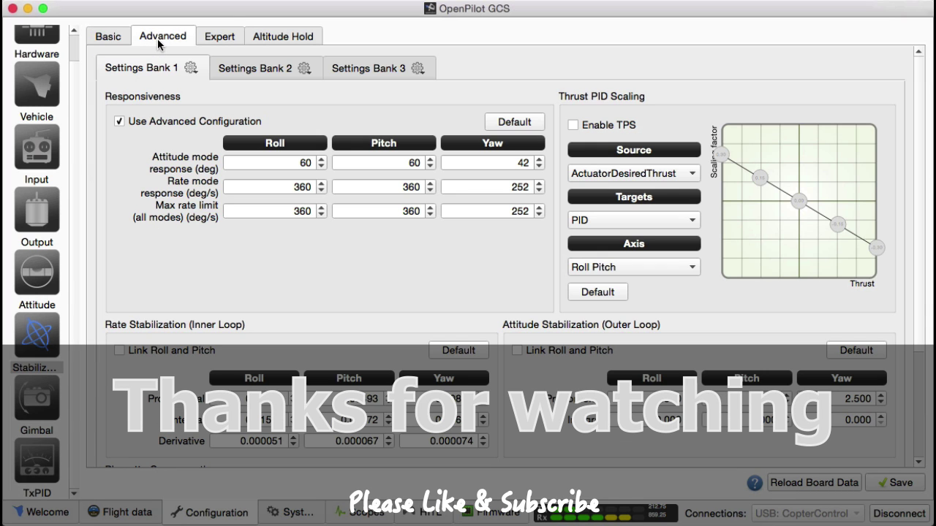